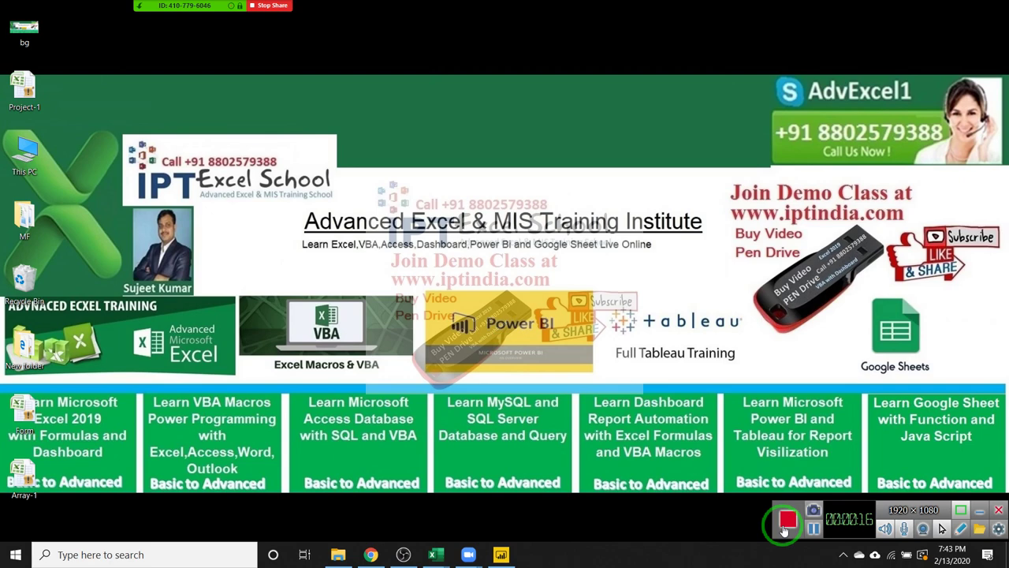
# - Launch Power BI Desktop from the taskbar
pyautogui.click(501, 552)
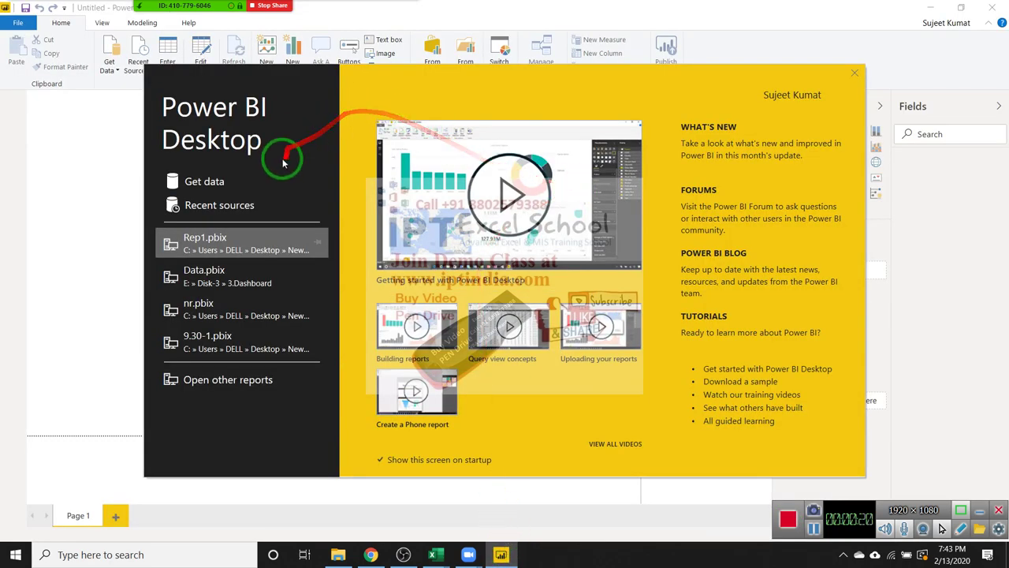
# - Connect to the Excel workbook Data from the Documents folder via Get data
pyautogui.click(217, 184)
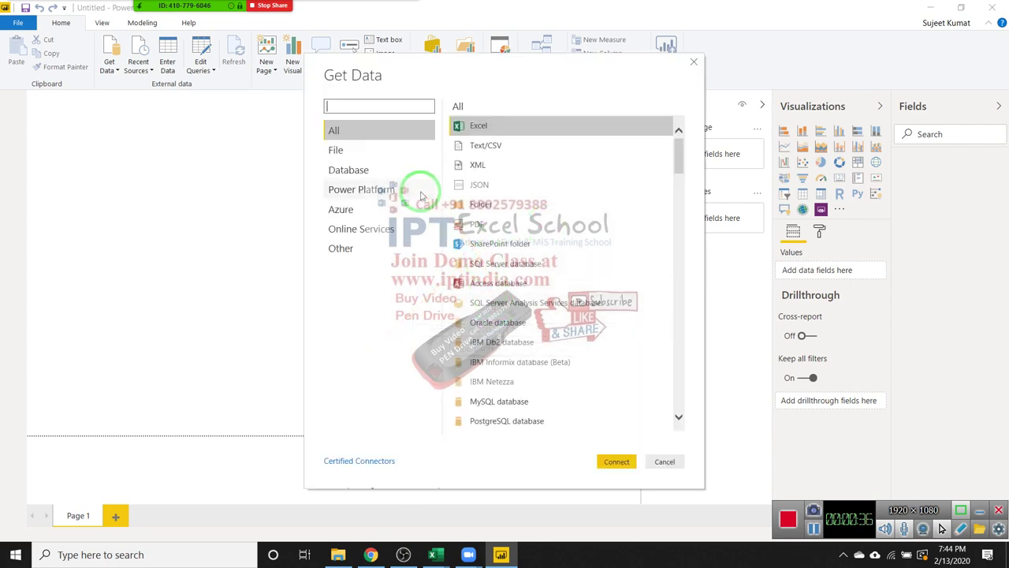
pyautogui.click(600, 462)
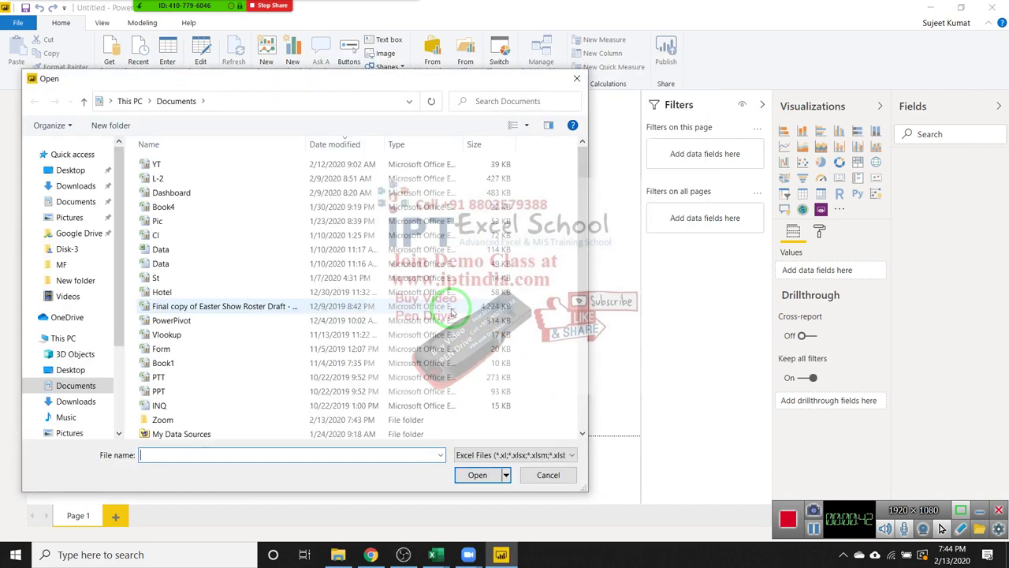
pyautogui.click(240, 250)
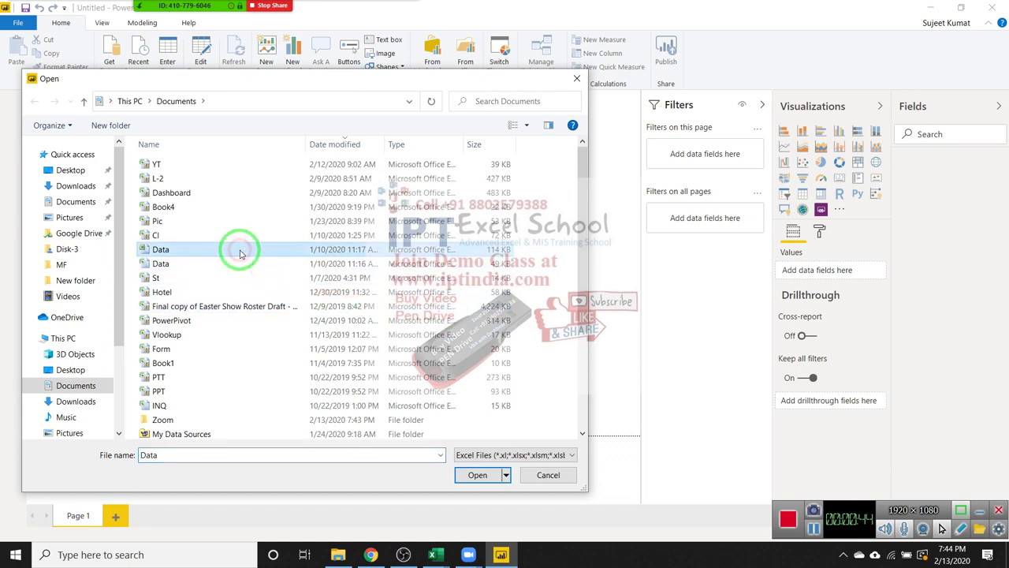
pyautogui.click(490, 476)
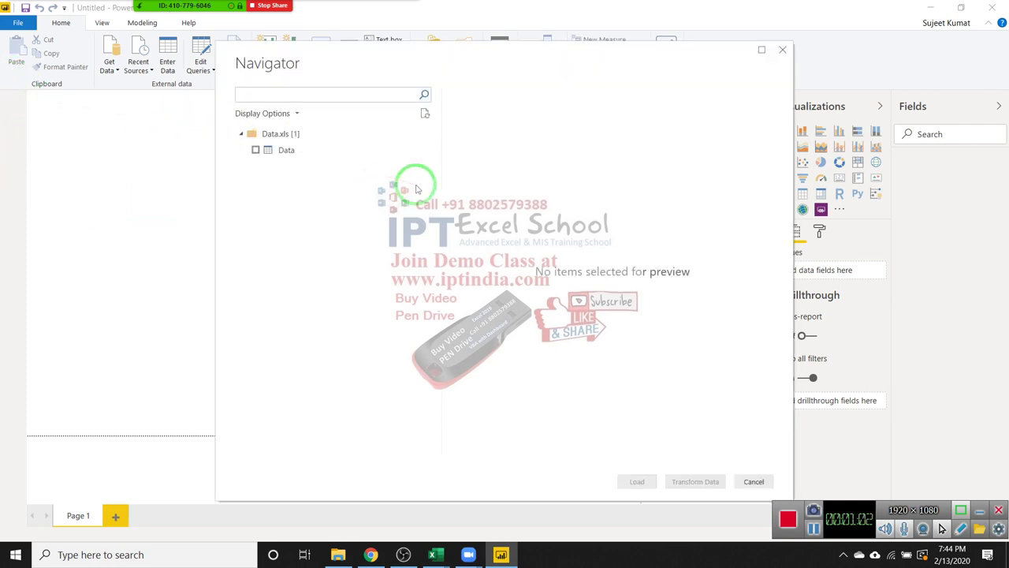
# - Preview the Data table in Navigator, tick it and load it
pyautogui.click(292, 155)
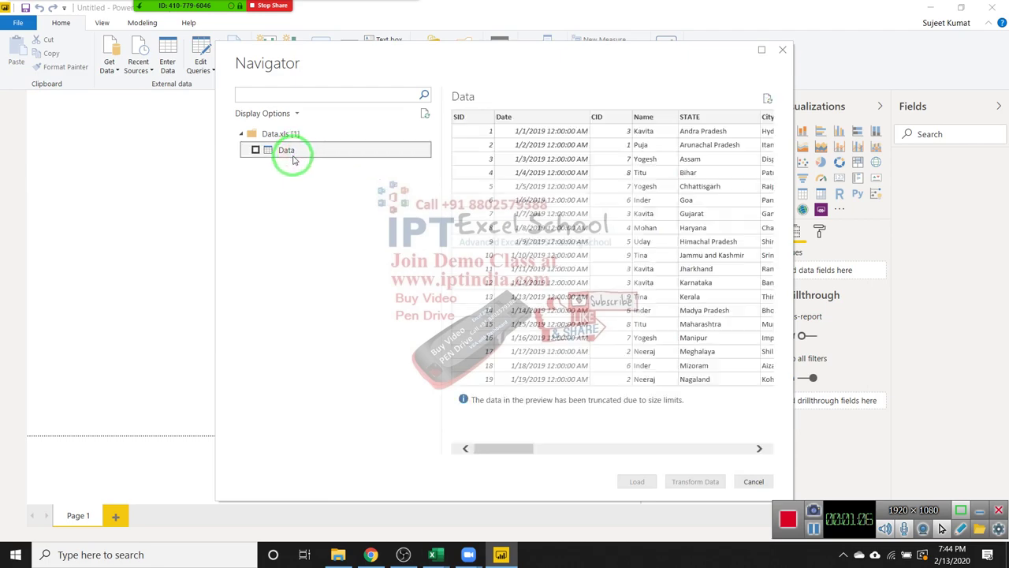
pyautogui.moveTo(523, 448); pyautogui.dragTo(752, 446)
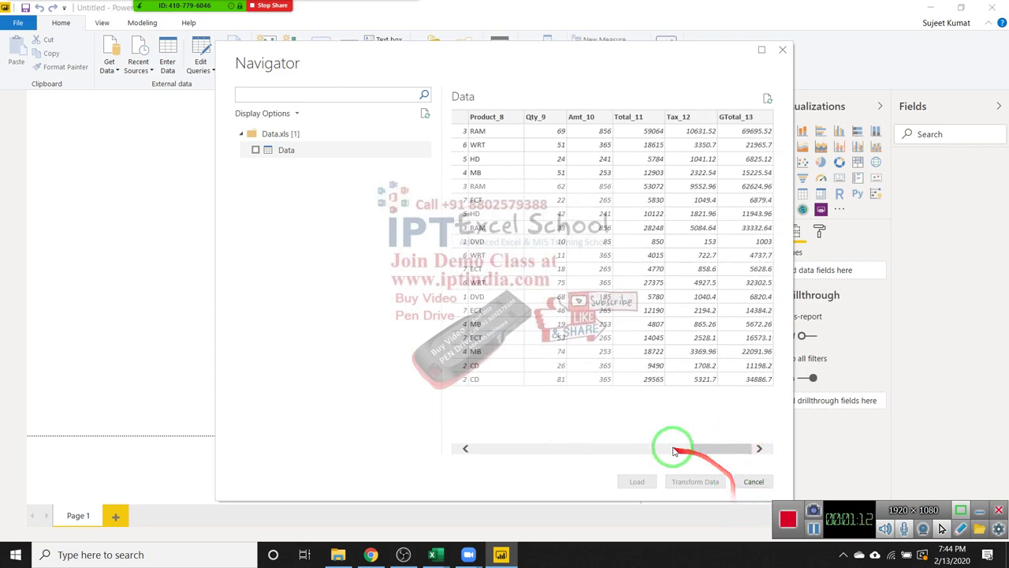
pyautogui.click(256, 149)
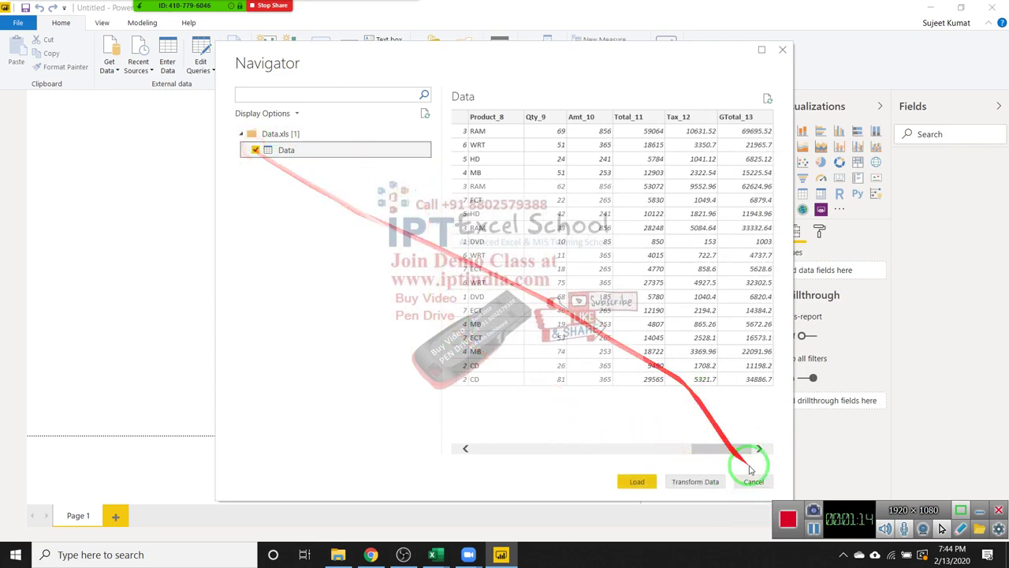
pyautogui.click(651, 482)
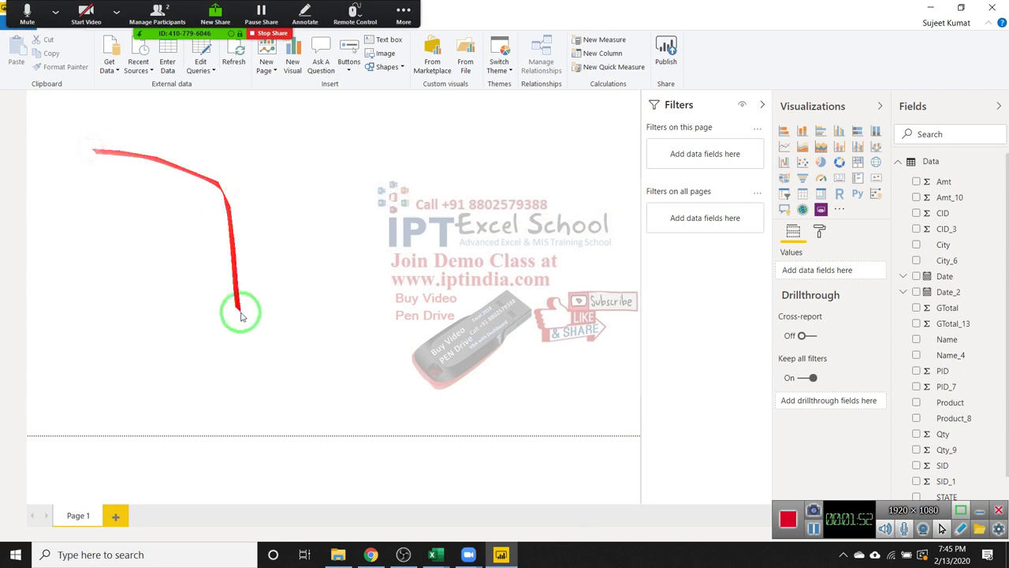
# - Collapse the Filters and Visualizations panes and browse the View and Modeling ribbon tabs
pyautogui.click(763, 107)
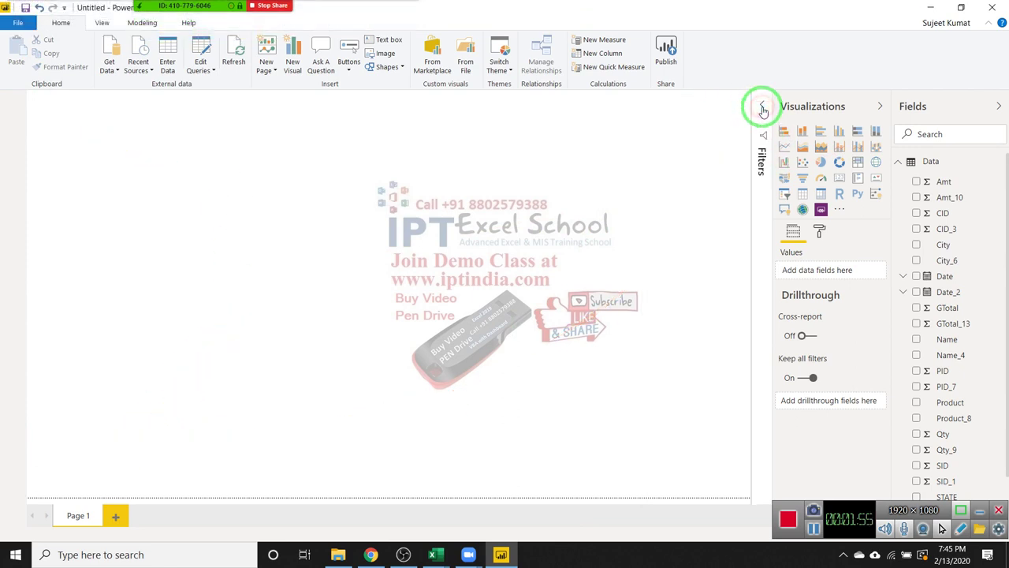
pyautogui.click(881, 106)
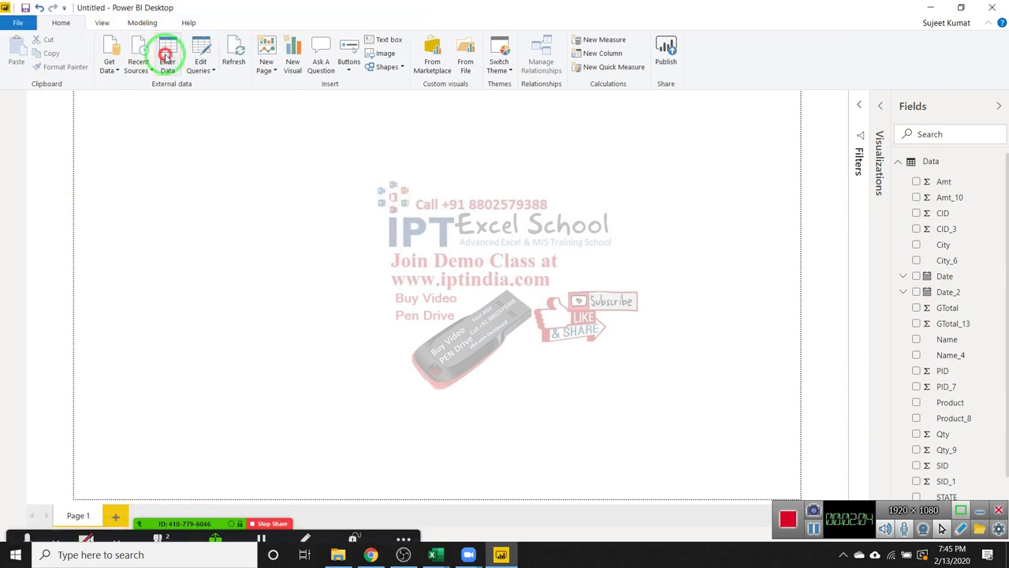
pyautogui.click(107, 24)
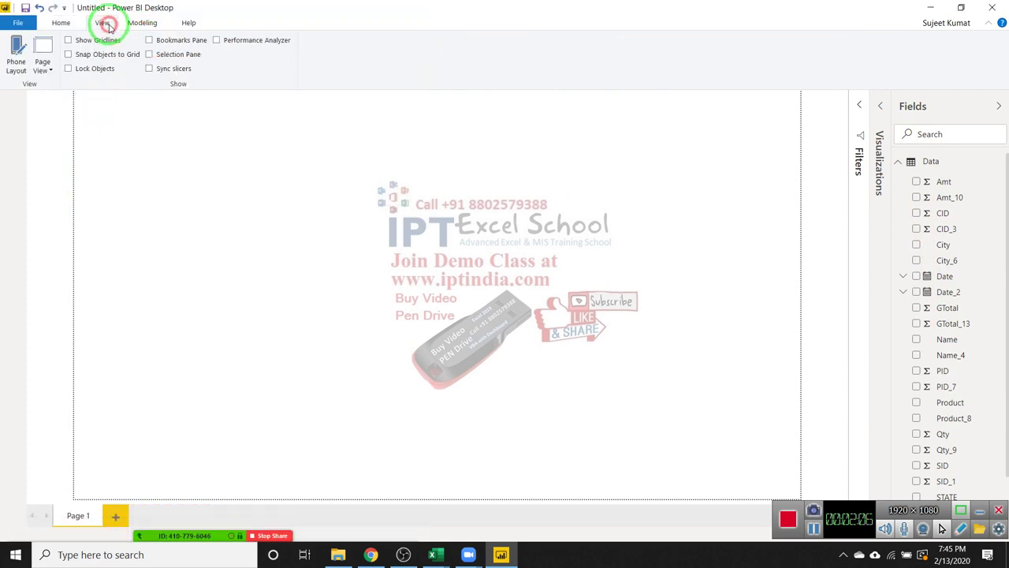
pyautogui.click(141, 24)
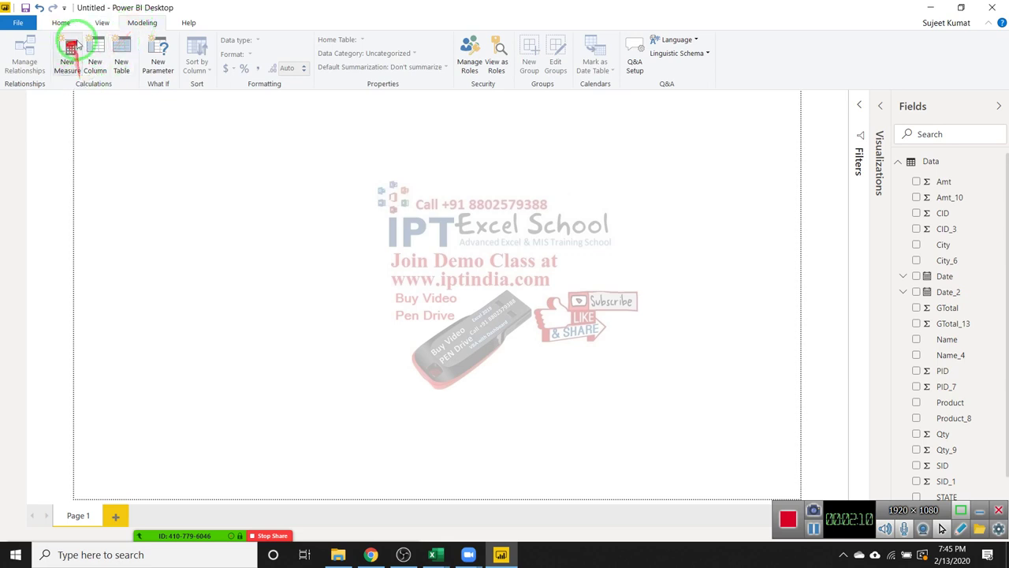
pyautogui.click(100, 23)
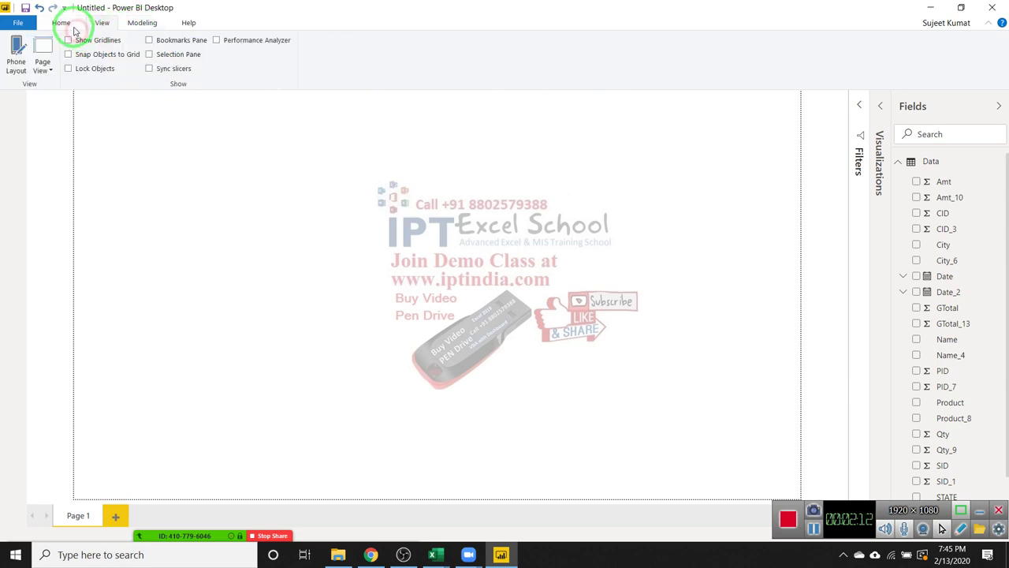
pyautogui.click(63, 23)
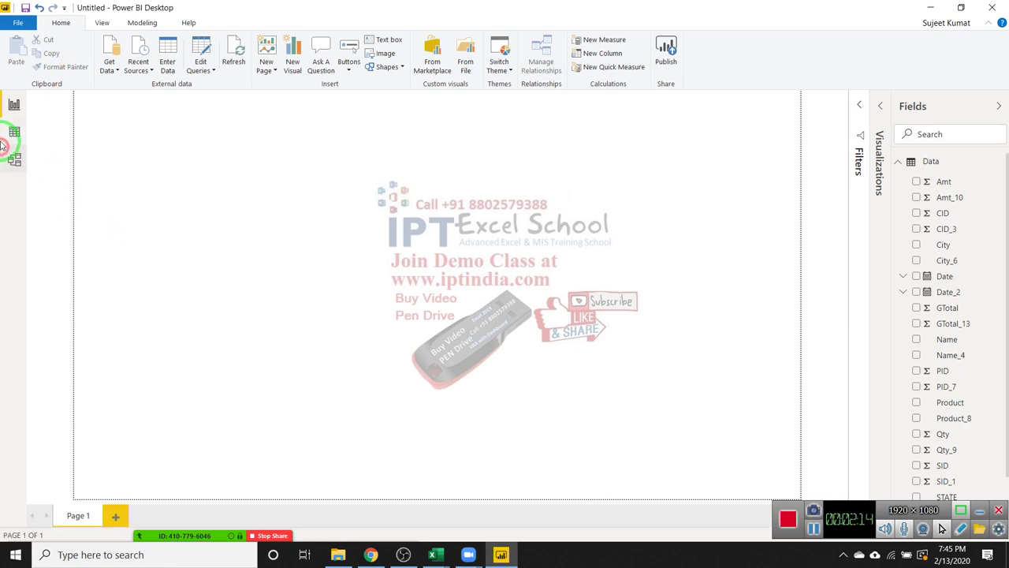
# - Review the Data table's rows and Date column in Data view, then return to Report view
pyautogui.click(14, 131)
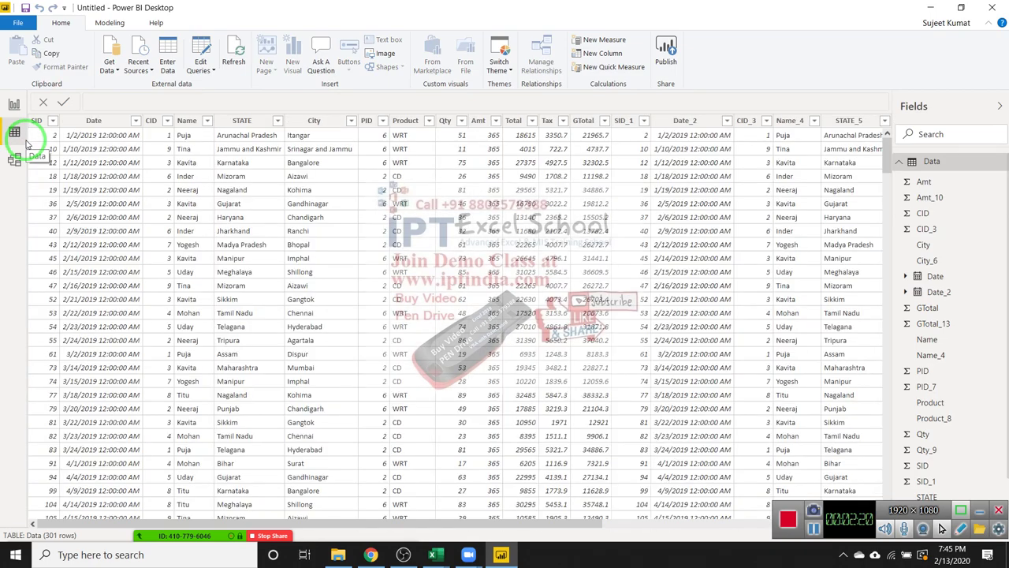
pyautogui.click(114, 139)
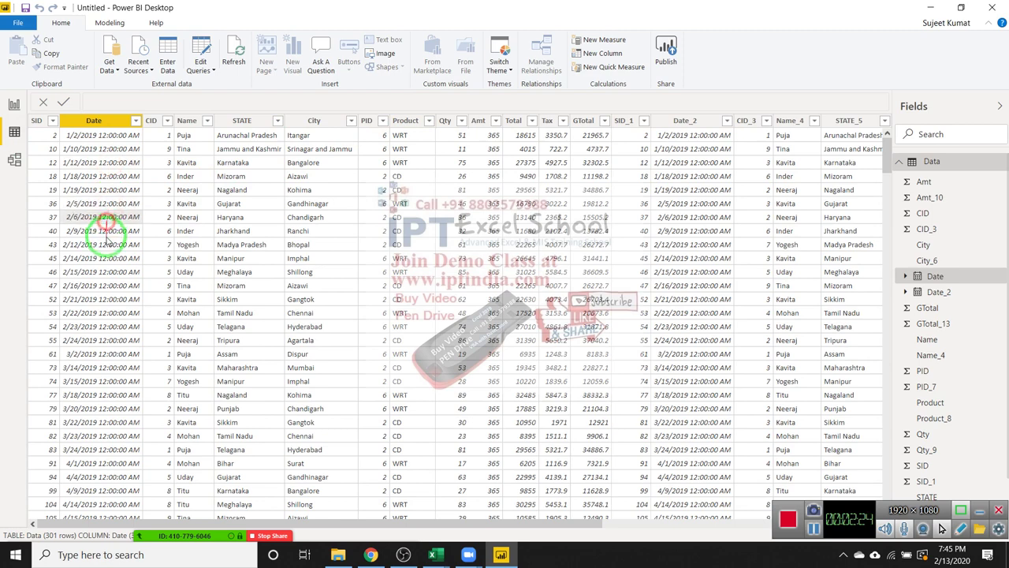
pyautogui.click(15, 105)
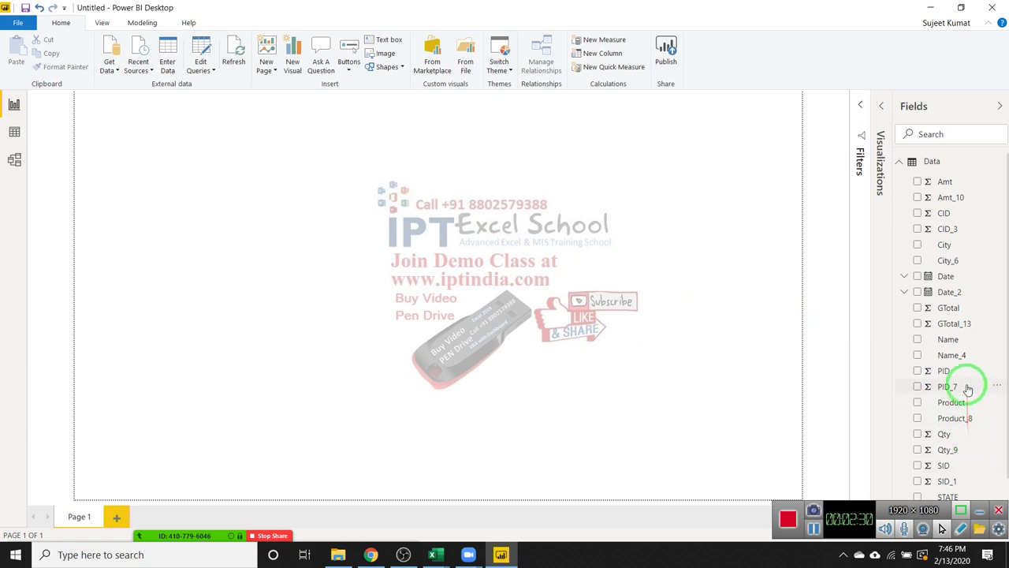
pyautogui.moveTo(949, 292)
pyautogui.mouseDown()
pyautogui.moveTo(232, 151)
pyautogui.moveTo(305, 176)
pyautogui.mouseUp()
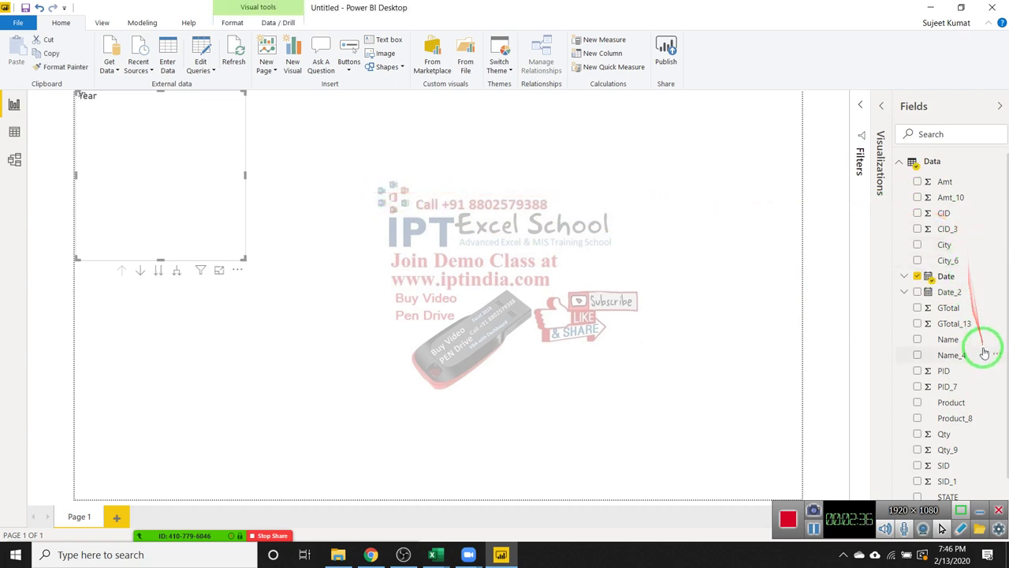
pyautogui.moveTo(966, 432)
pyautogui.mouseDown()
pyautogui.moveTo(213, 128)
pyautogui.moveTo(189, 149)
pyautogui.mouseUp()
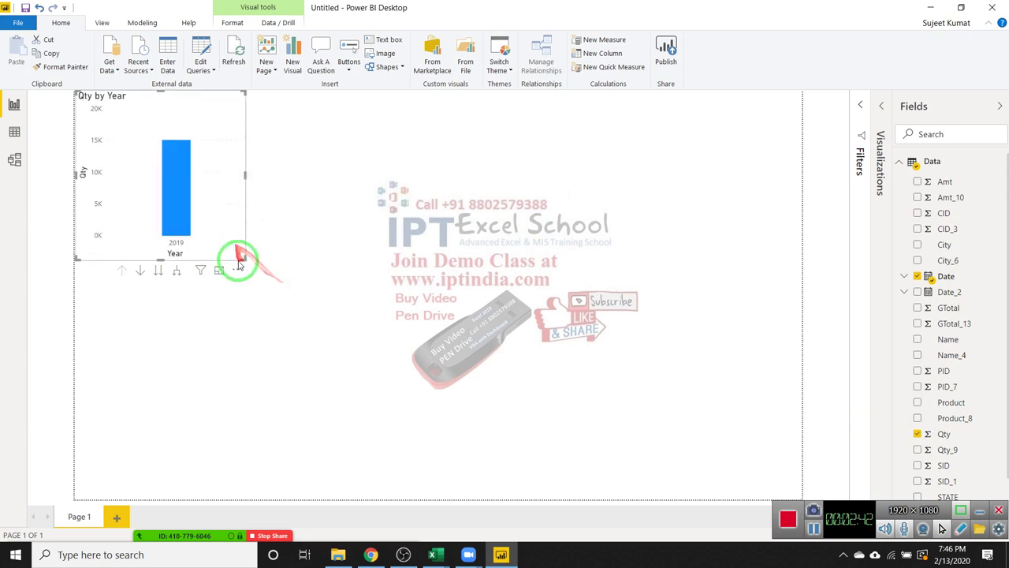
pyautogui.moveTo(242, 258); pyautogui.dragTo(495, 271)
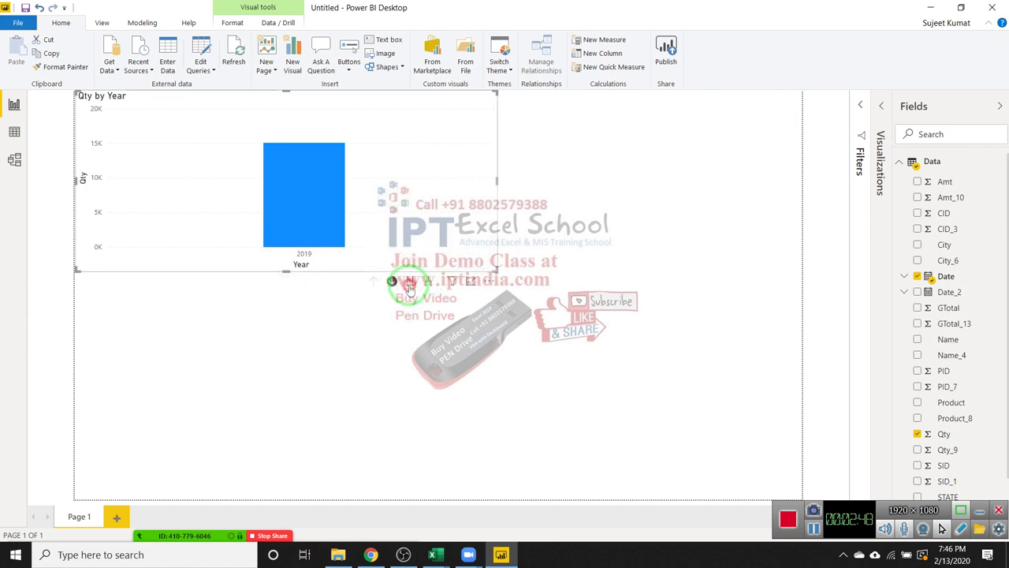
pyautogui.click(410, 282)
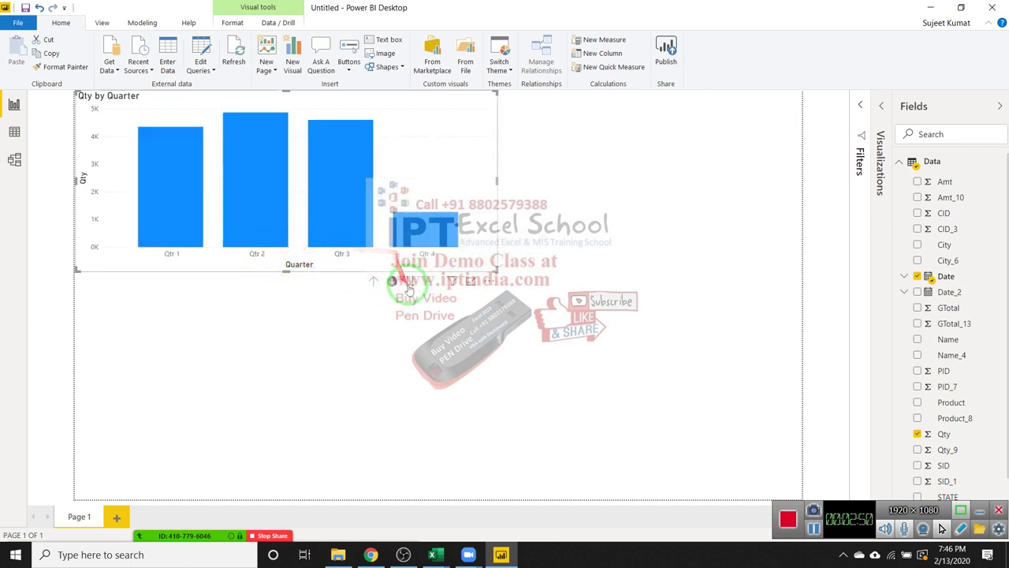
pyautogui.click(412, 282)
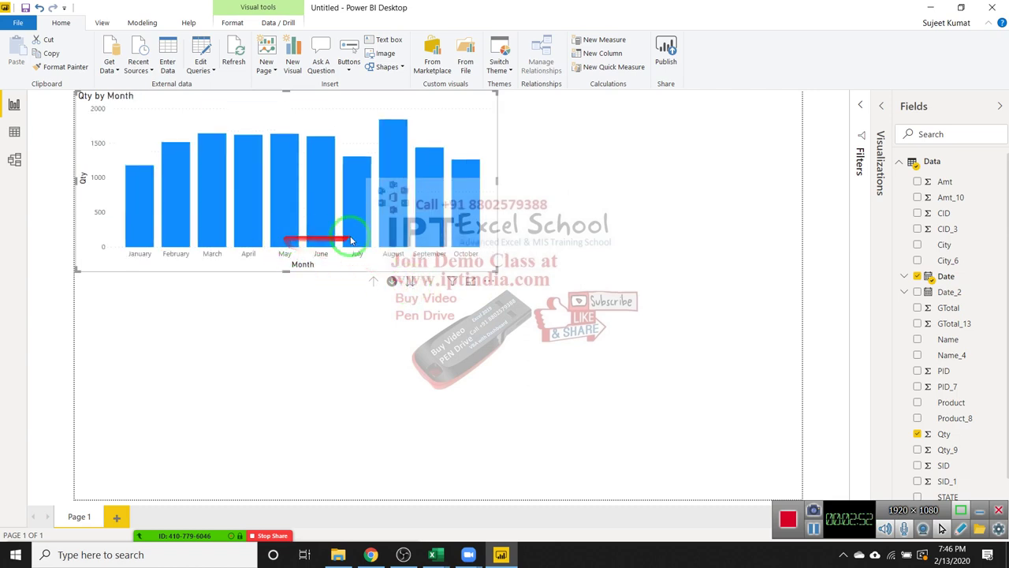
pyautogui.click(375, 282)
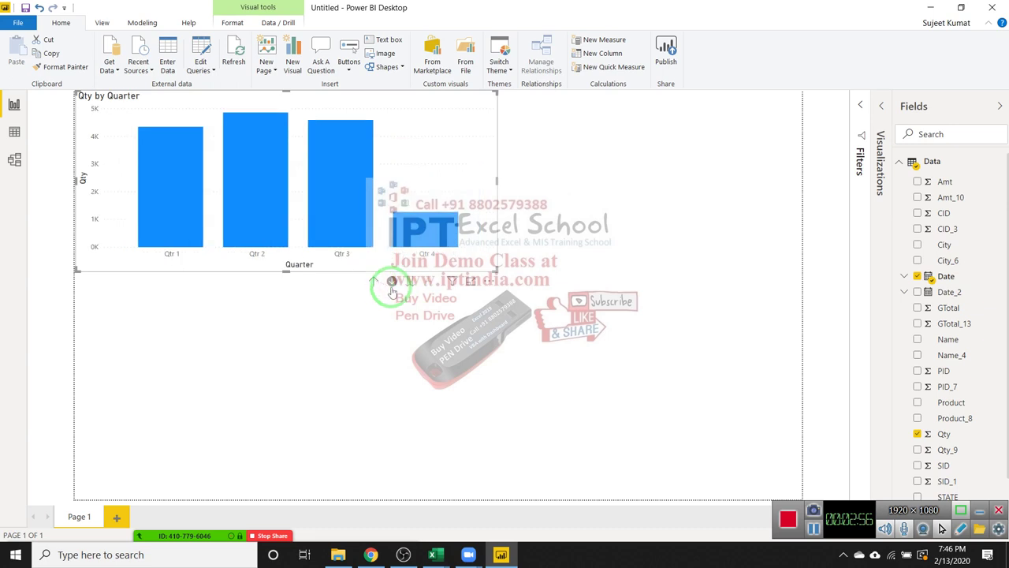
pyautogui.click(375, 281)
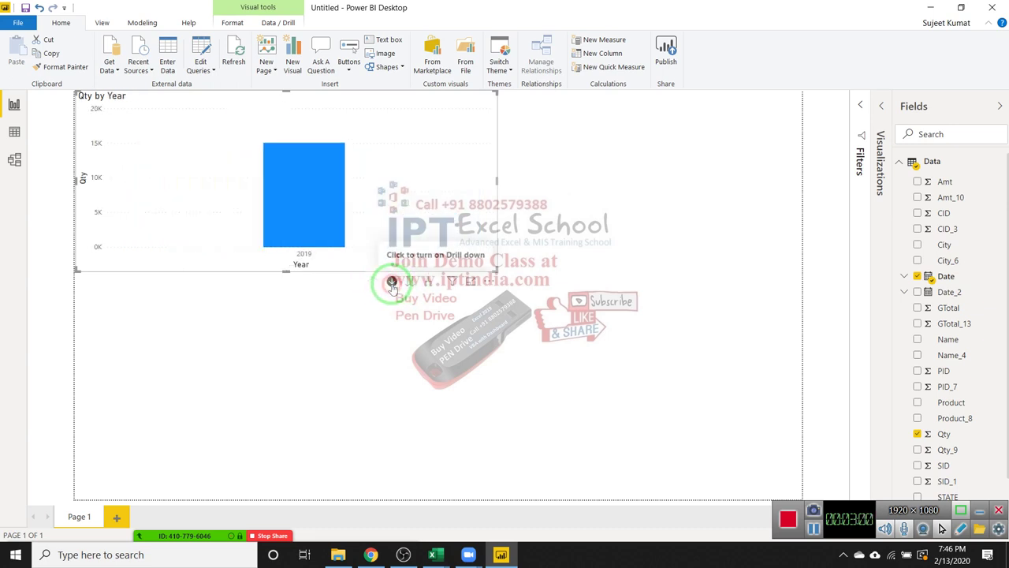
pyautogui.click(411, 284)
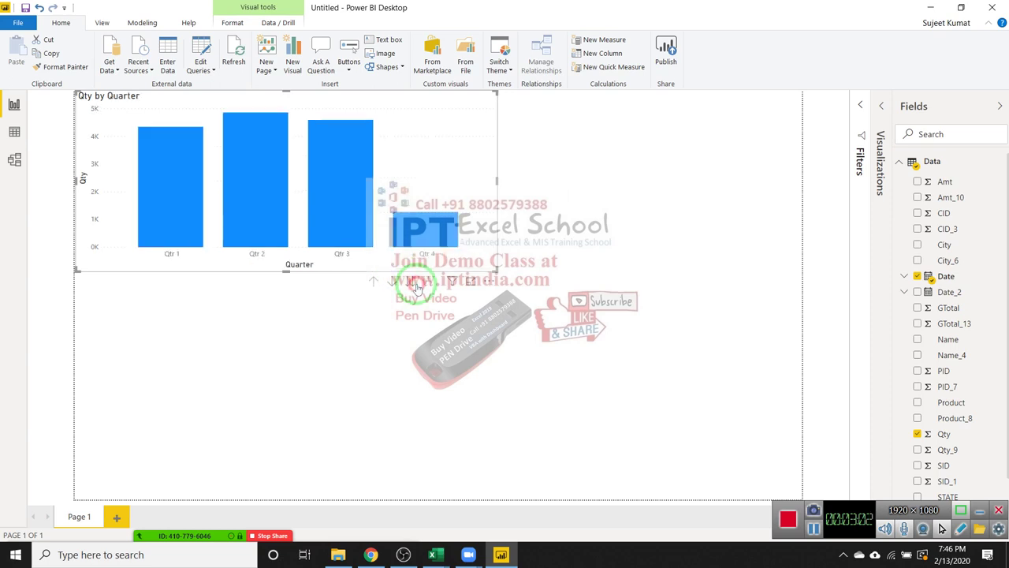
pyautogui.click(413, 284)
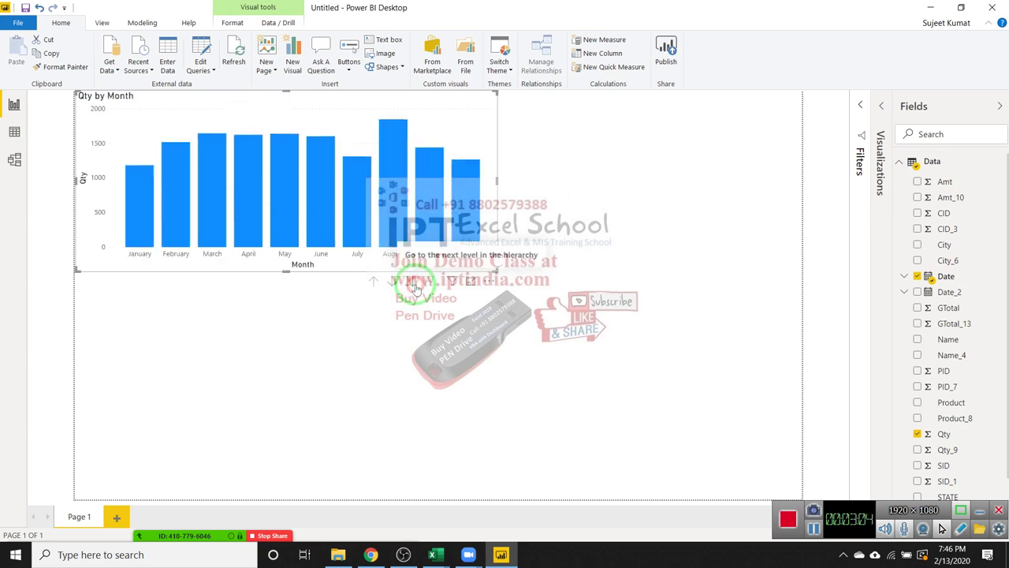
pyautogui.click(378, 318)
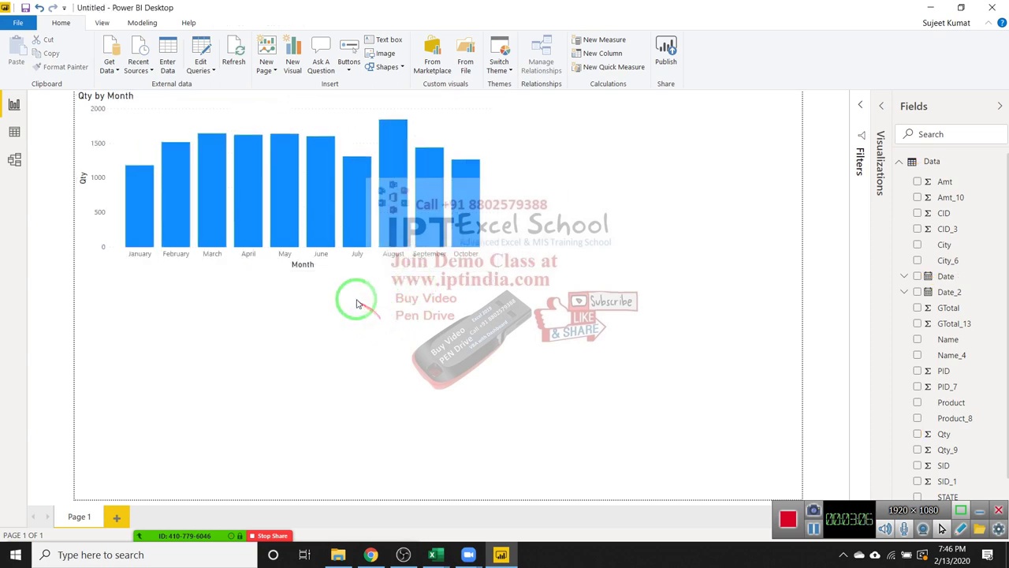
pyautogui.click(460, 112)
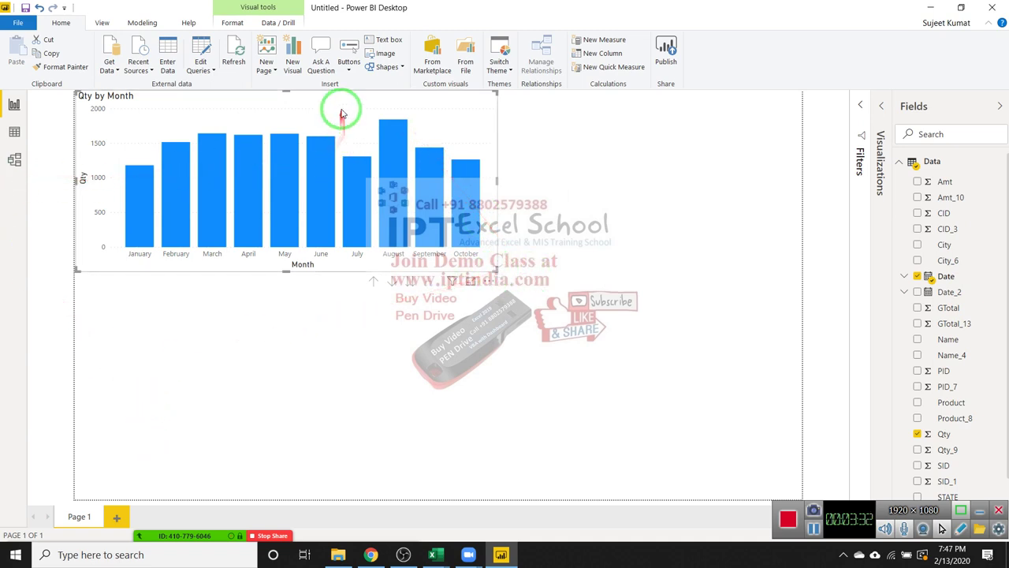
# - Delete the Qty by Month chart and add a new calculated column to the Data table
pyautogui.press('Delete')
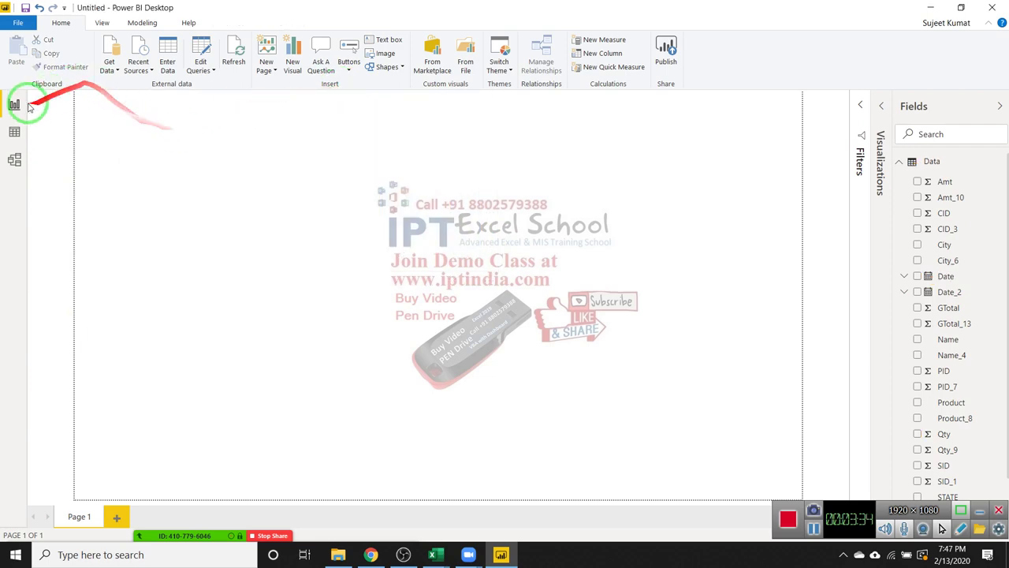
pyautogui.click(12, 103)
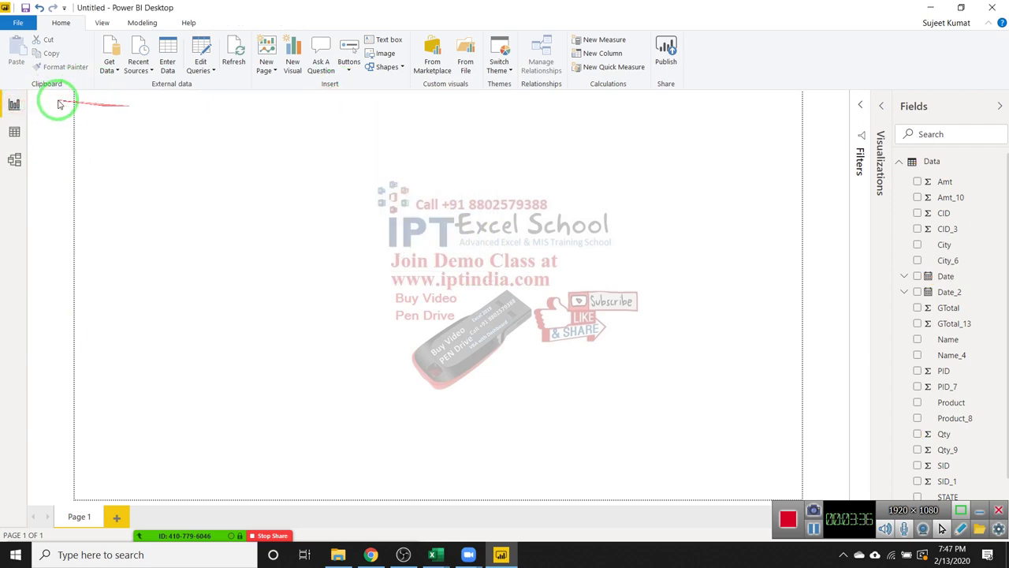
pyautogui.click(14, 130)
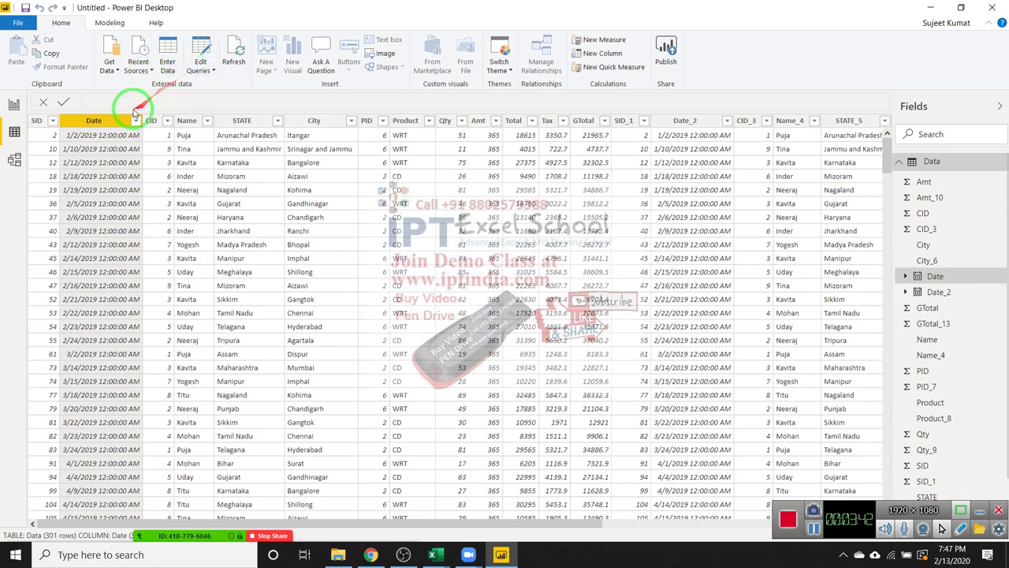
pyautogui.click(109, 122)
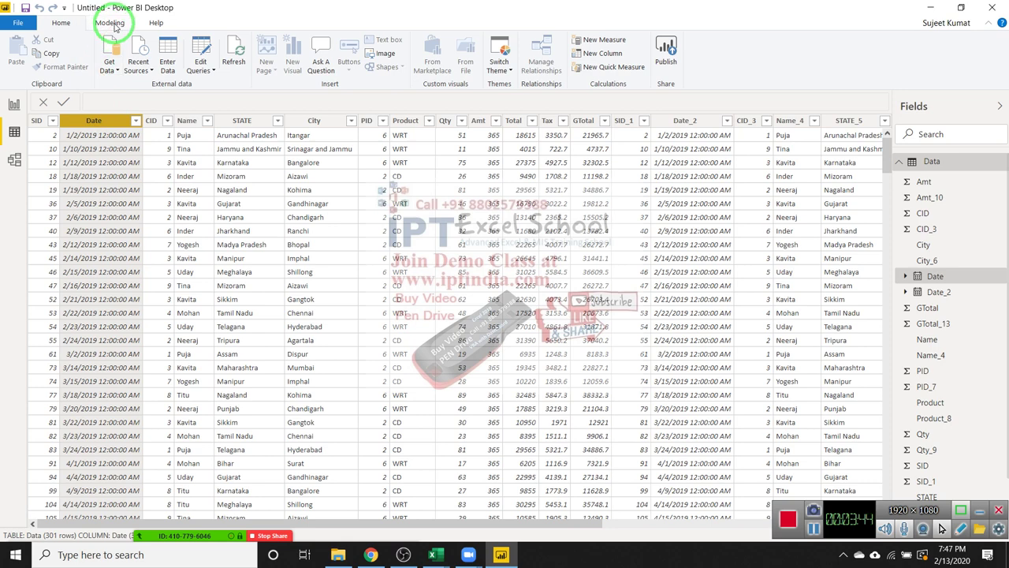
pyautogui.moveTo(112, 46); pyautogui.dragTo(105, 134)
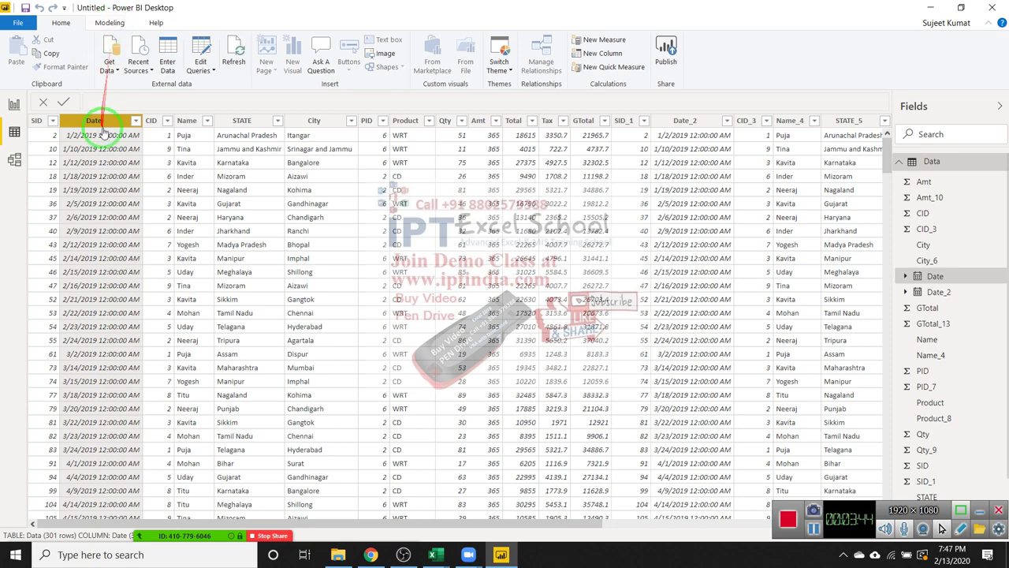
pyautogui.click(109, 24)
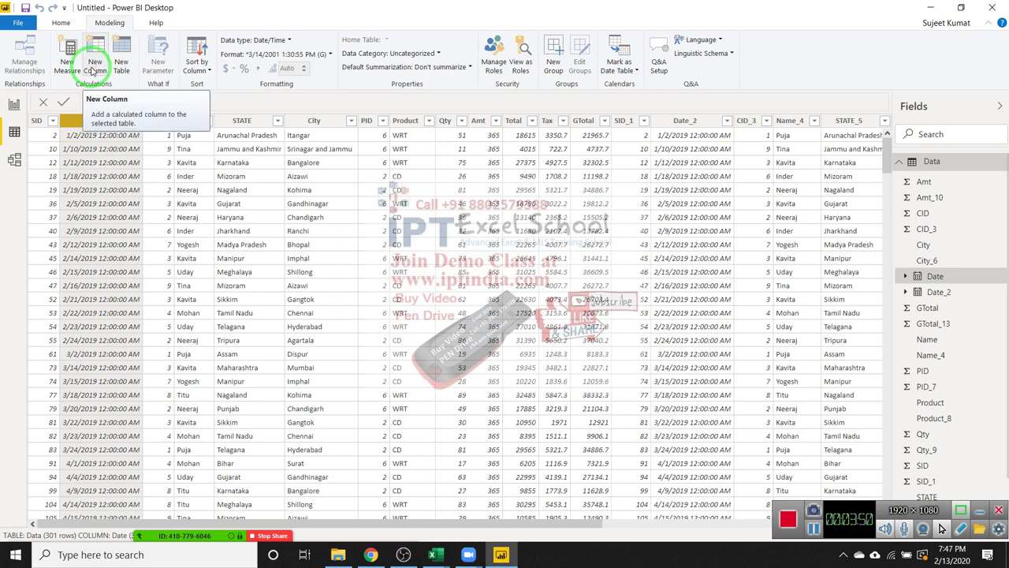
pyautogui.click(93, 70)
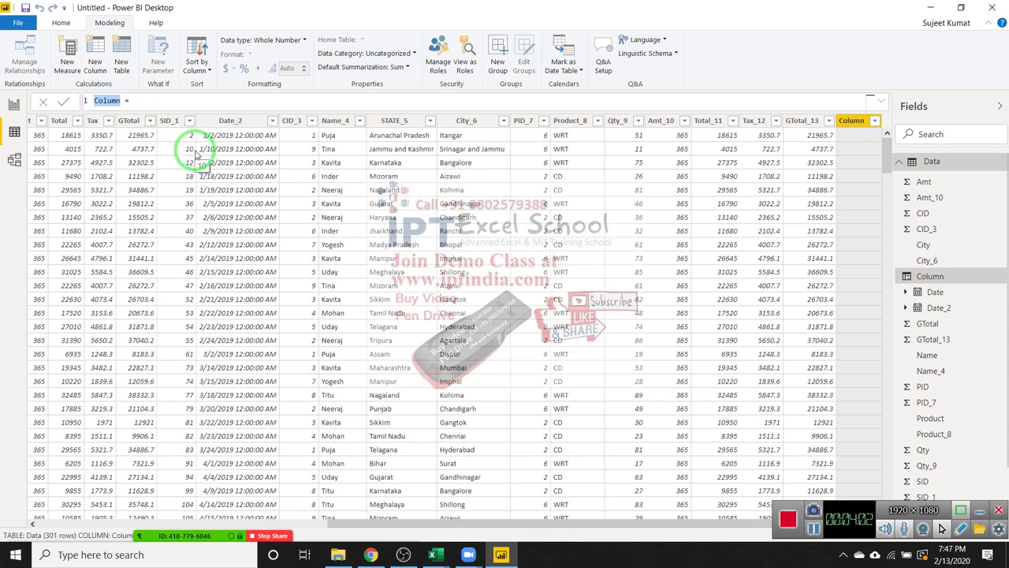
# - Name the column Month and insert the MONTH function from the suggestions
pyautogui.write('Month')
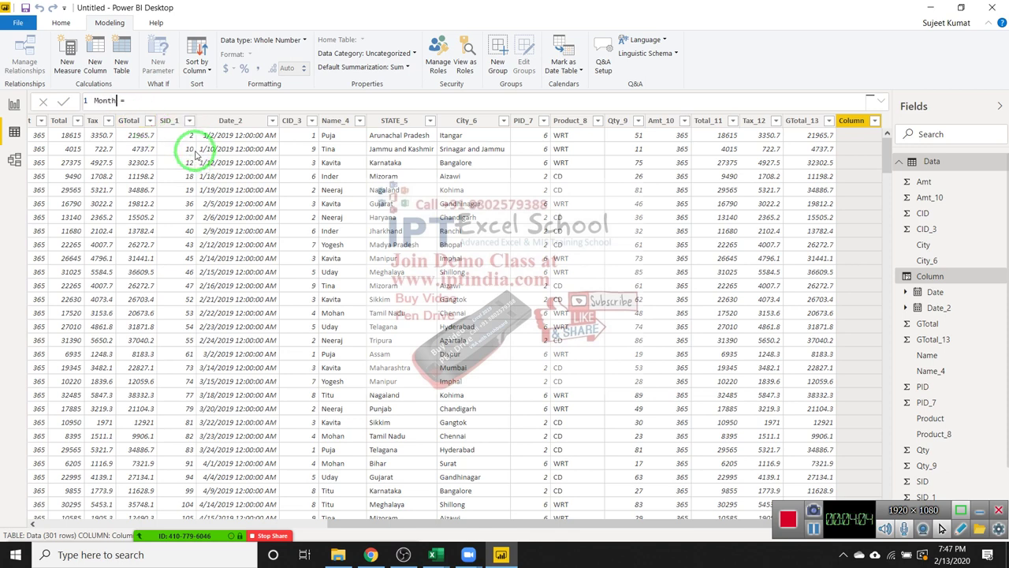
pyautogui.click(178, 103)
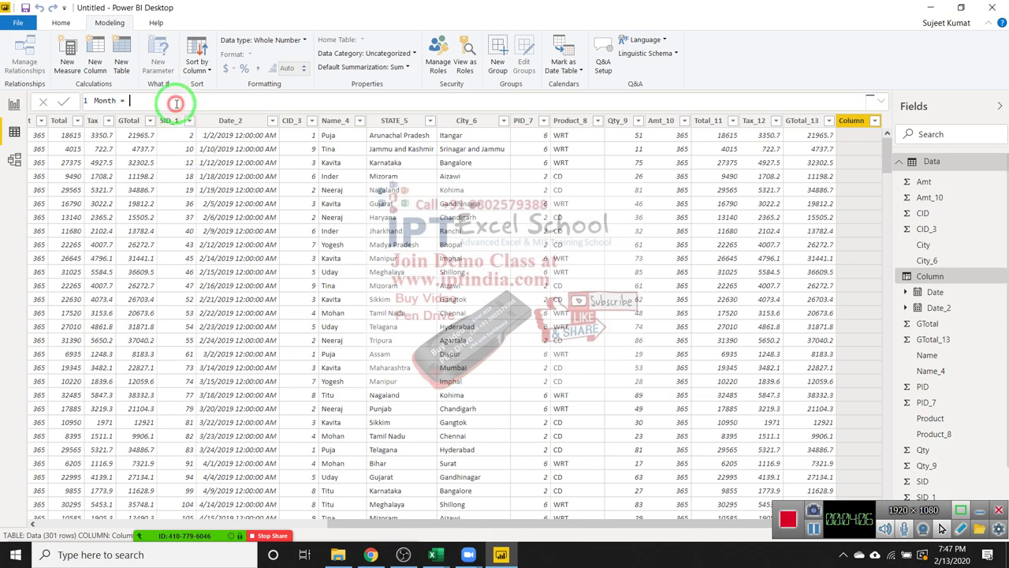
pyautogui.write('mo')
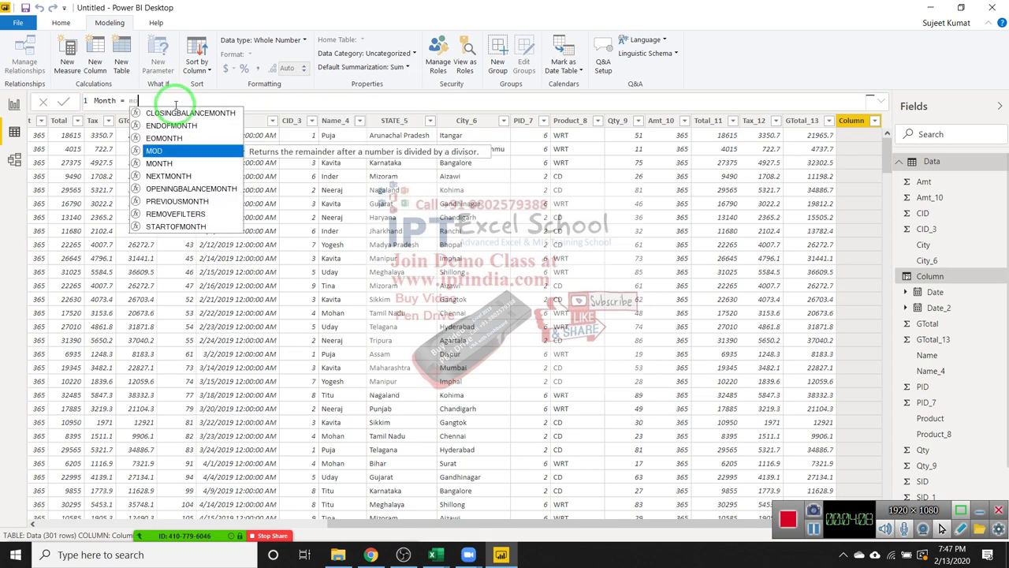
pyautogui.write('n')
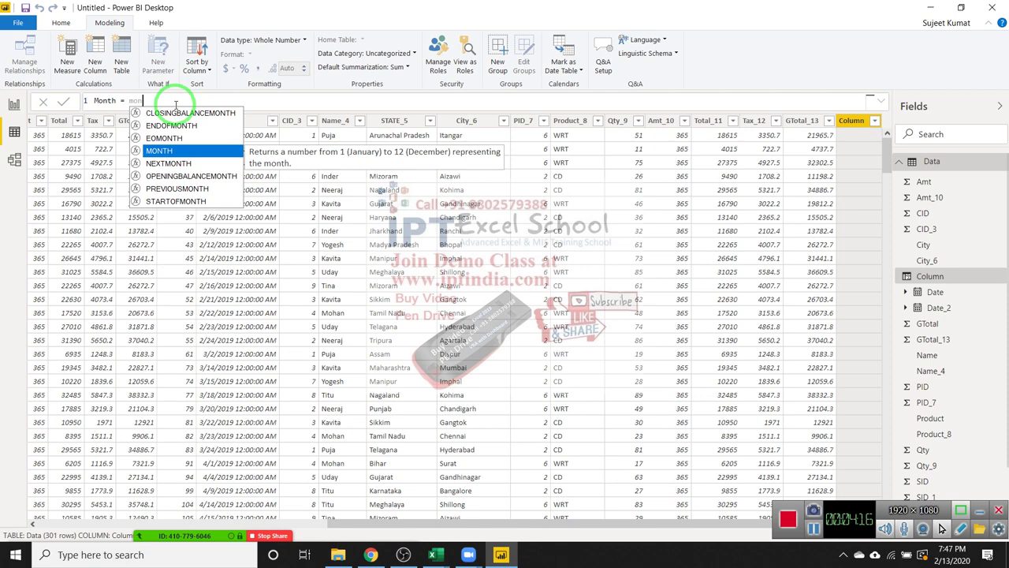
pyautogui.write('th')
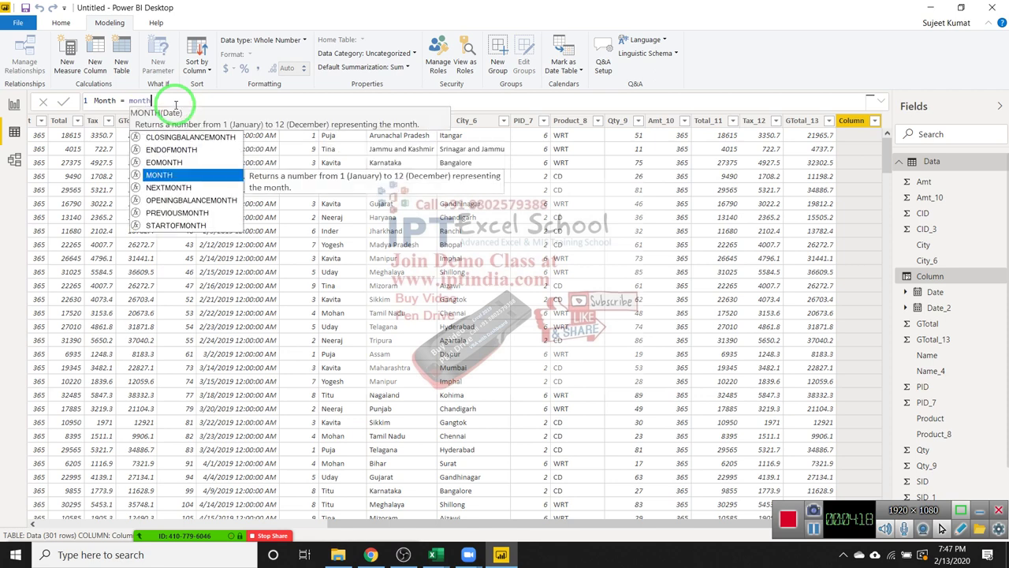
pyautogui.press('Escape')
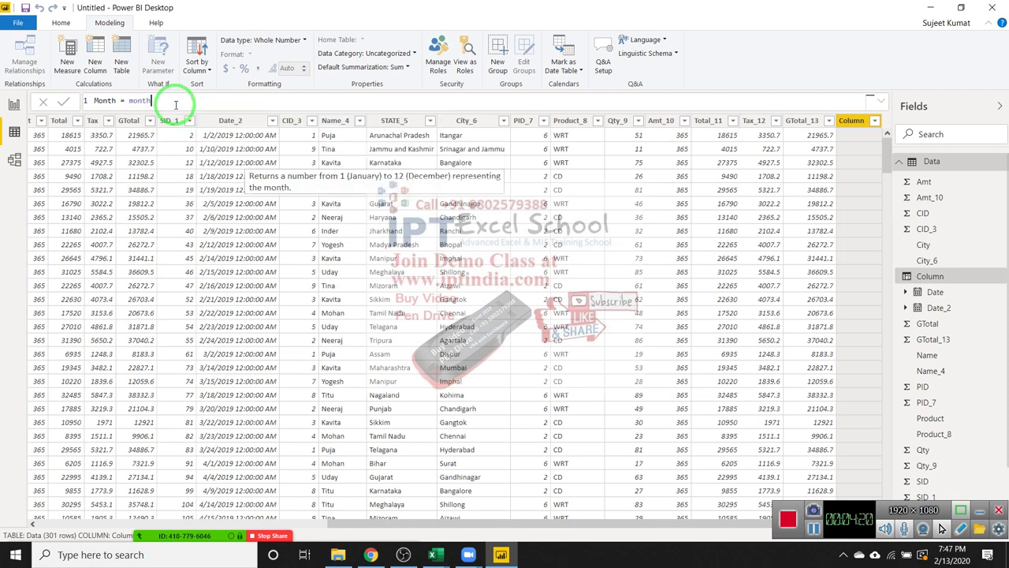
pyautogui.click(176, 105)
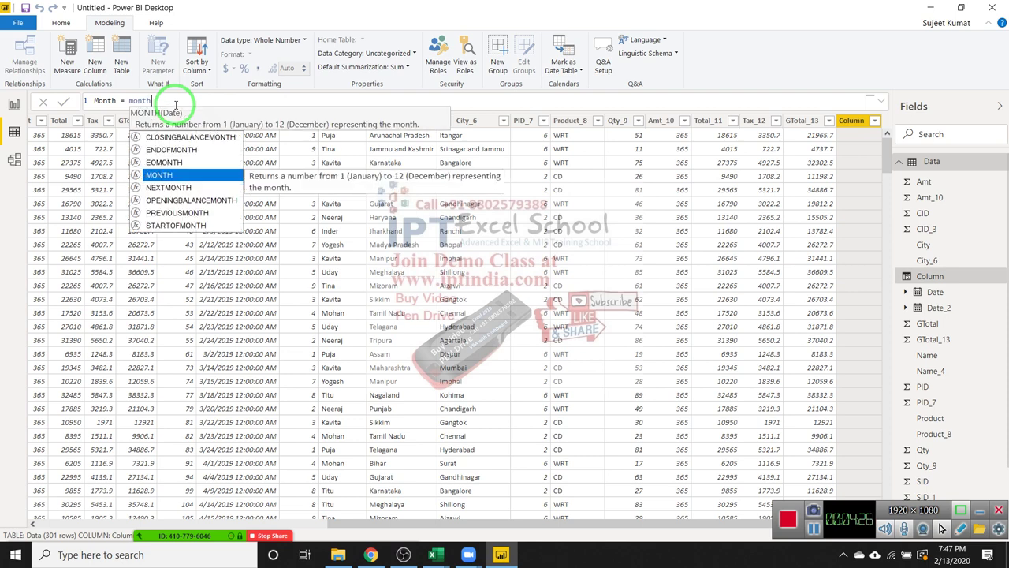
pyautogui.press('BackSpace')
pyautogui.press('BackSpace')
pyautogui.press('BackSpace')
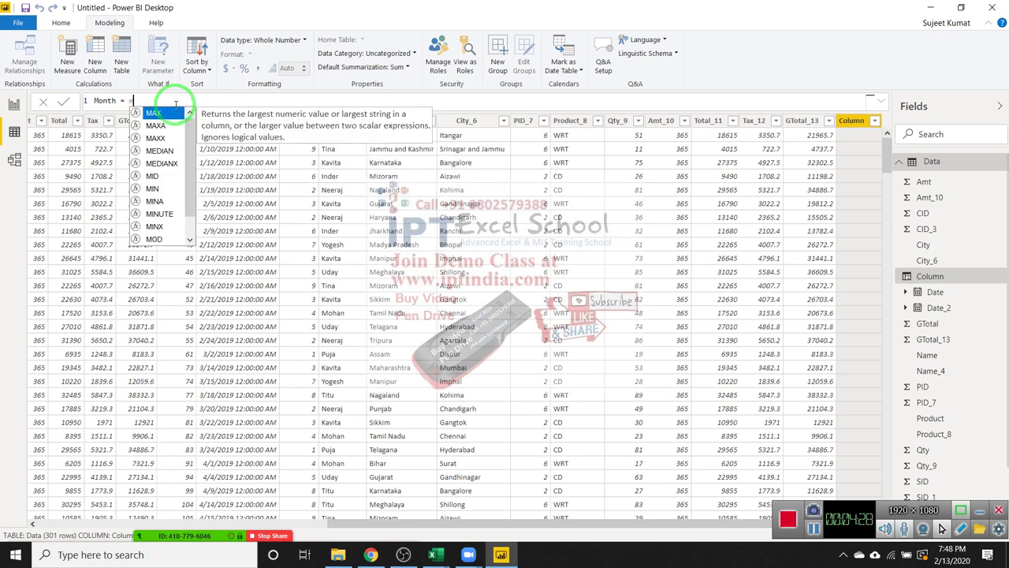
pyautogui.press('BackSpace')
pyautogui.write('es')
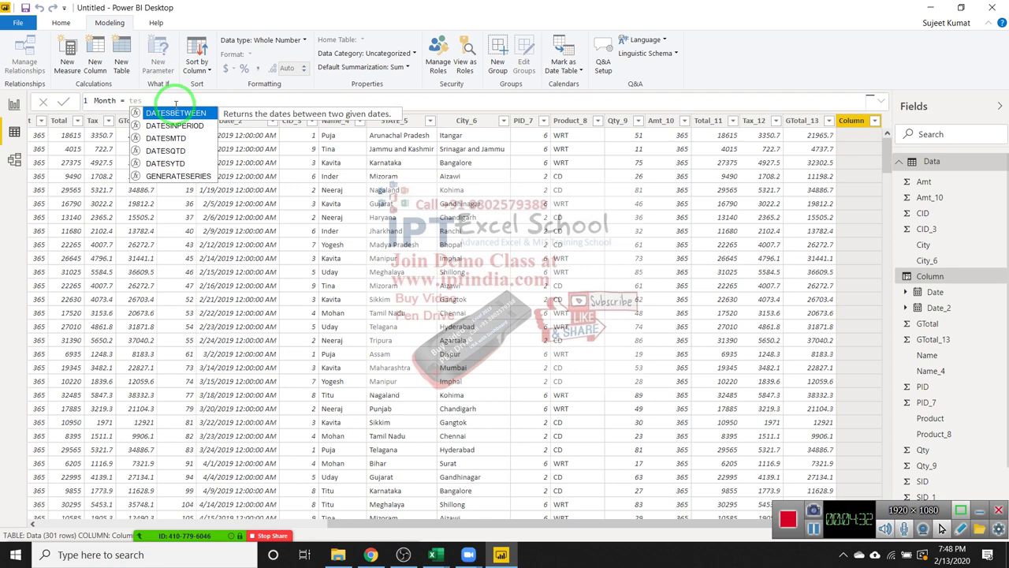
pyautogui.press('BackSpace')
pyautogui.press('BackSpace')
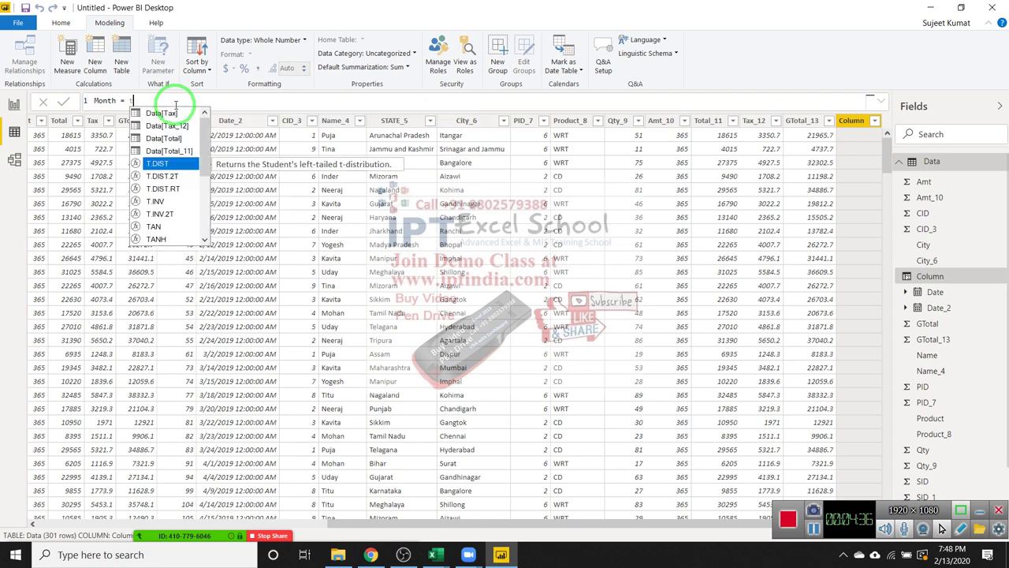
pyautogui.press('BackSpace')
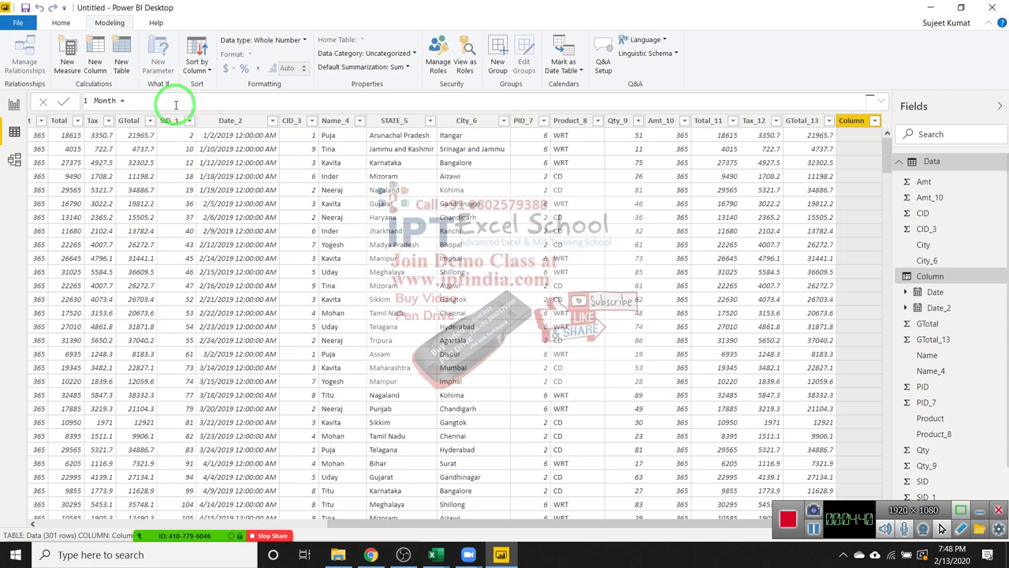
pyautogui.write('name')
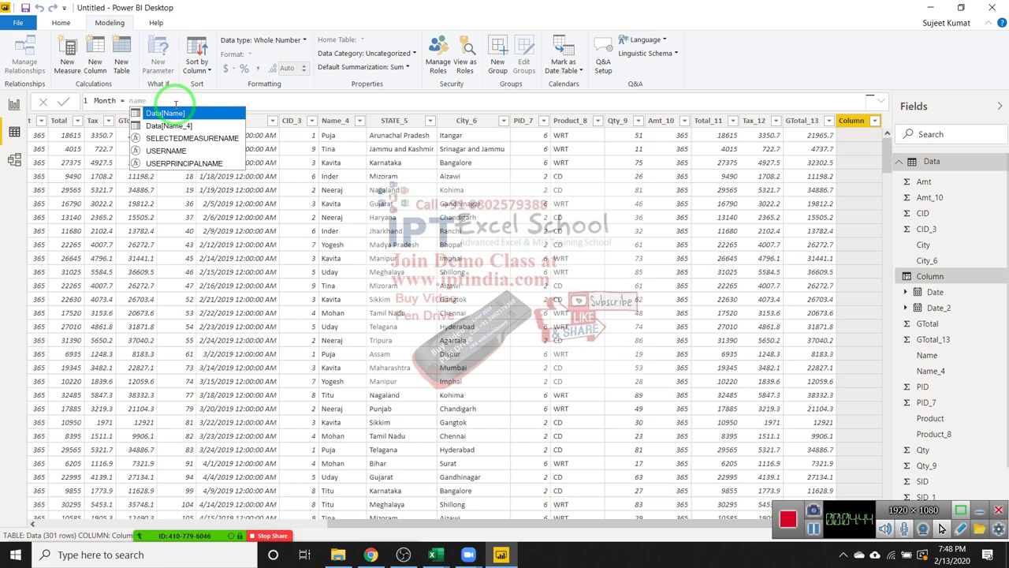
pyautogui.press('BackSpace')
pyautogui.press('BackSpace')
pyautogui.press('BackSpace')
pyautogui.press('BackSpace')
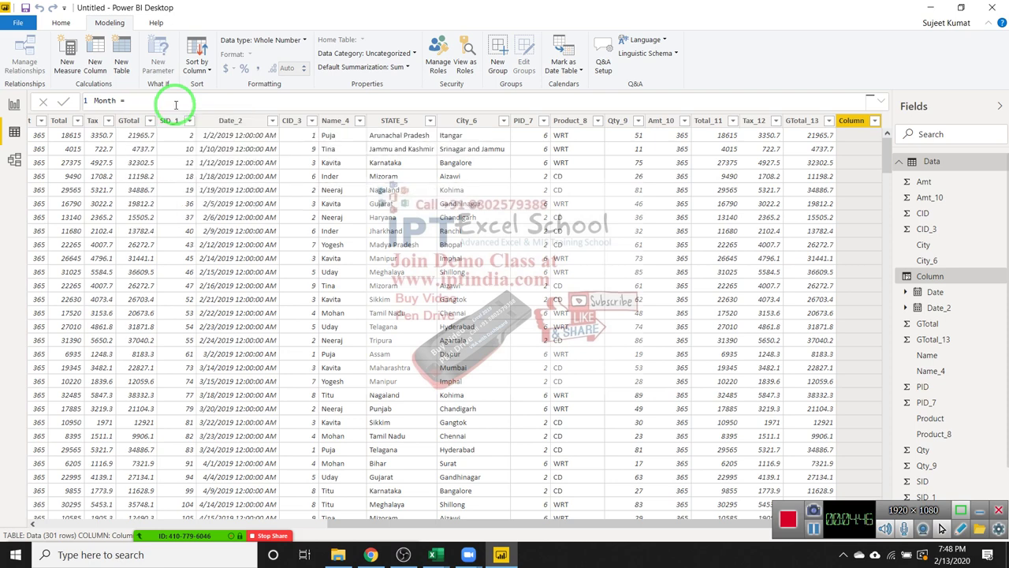
pyautogui.write('mont')
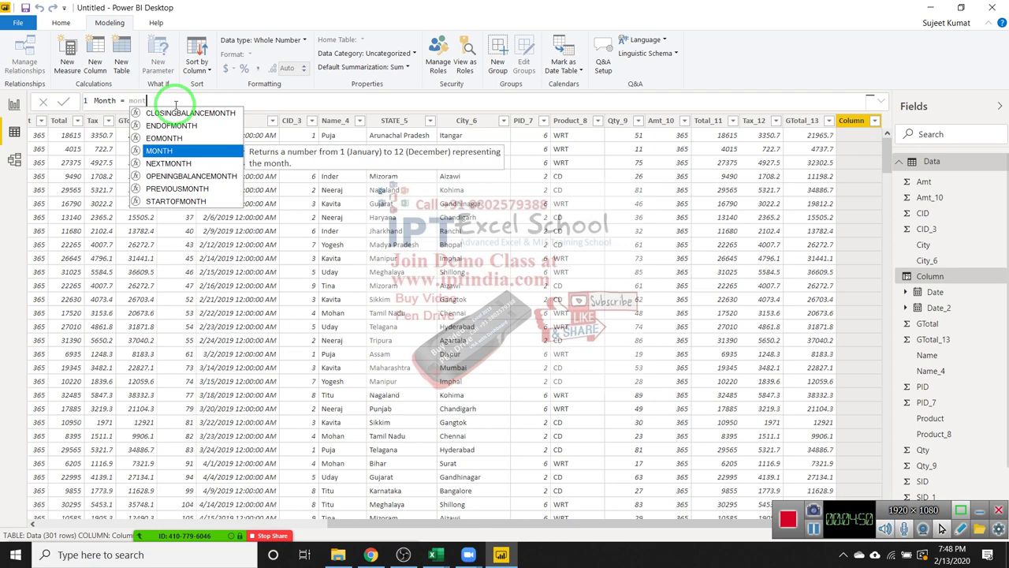
pyautogui.press('Up')
pyautogui.press('Up')
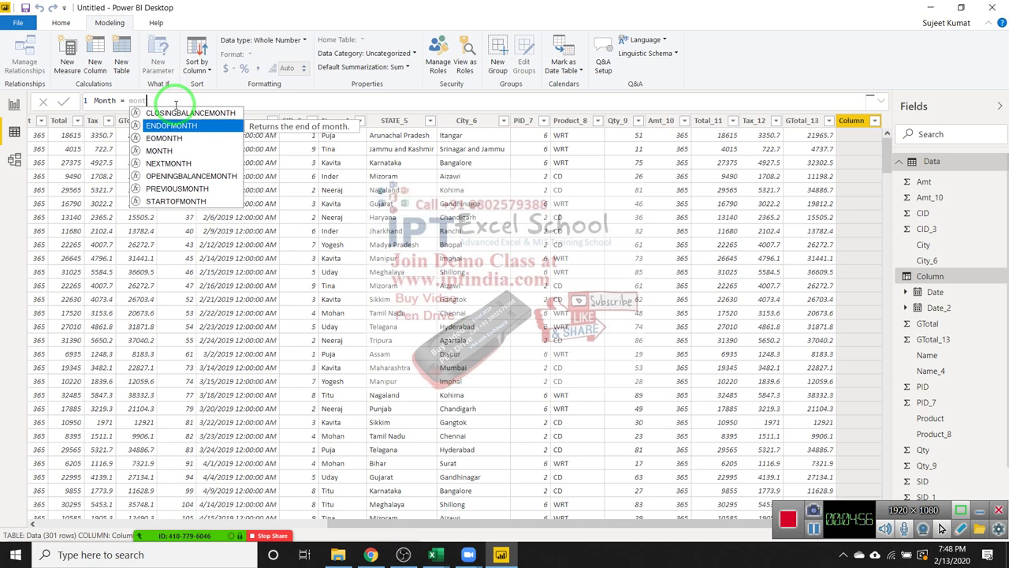
pyautogui.press('Down')
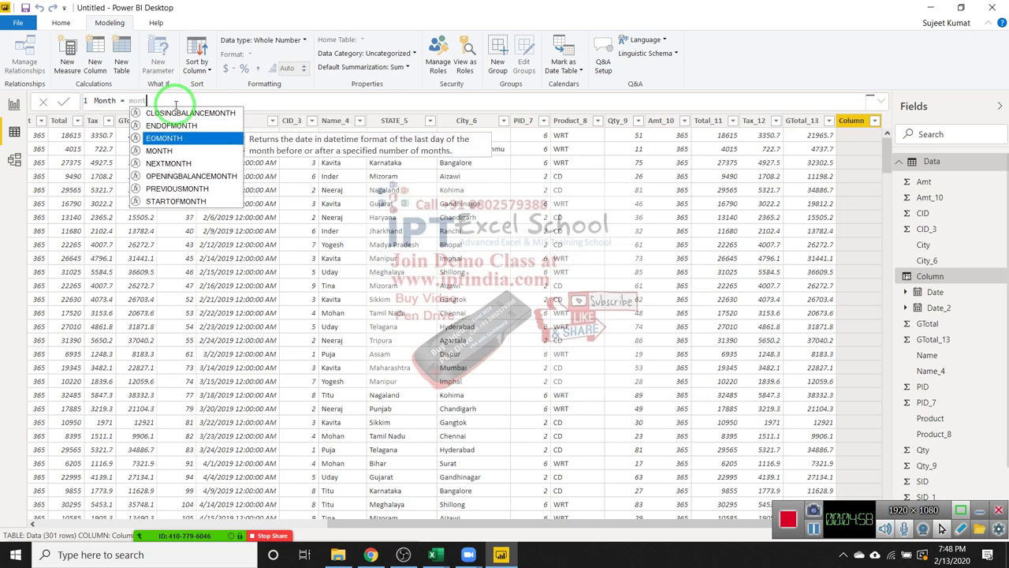
pyautogui.press('Down')
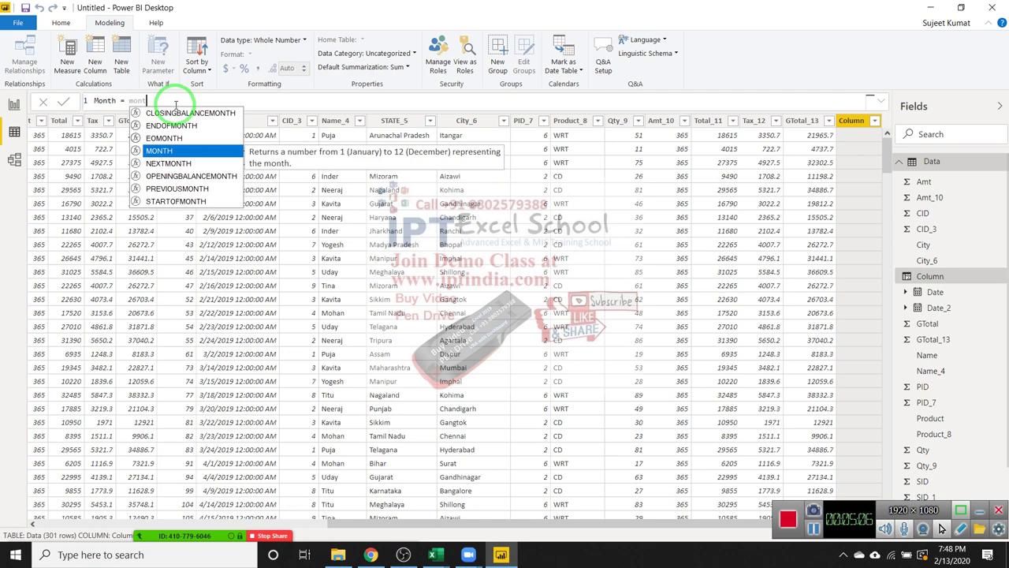
pyautogui.press('Down')
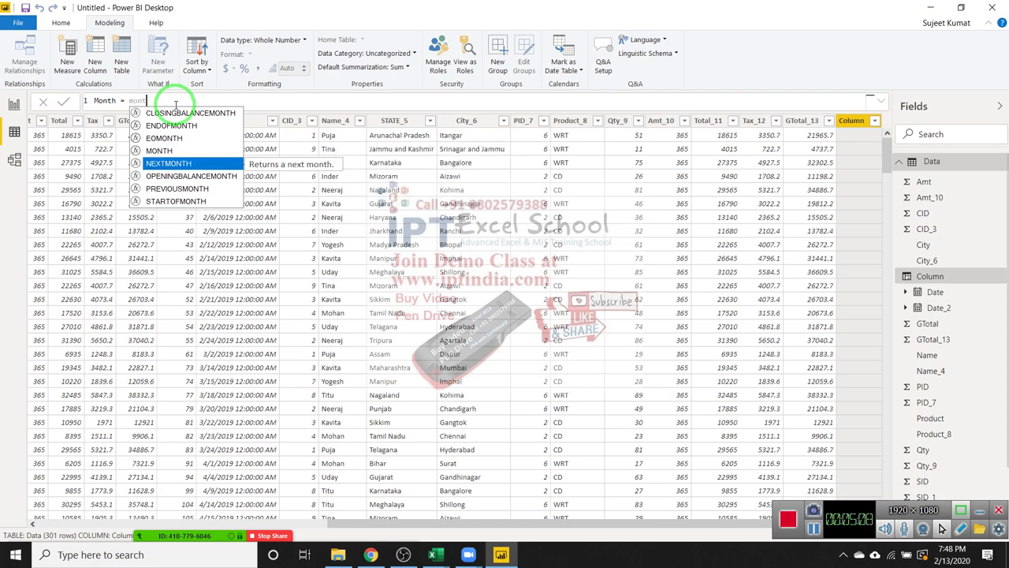
pyautogui.press('Down')
pyautogui.press('Down')
pyautogui.press('Down')
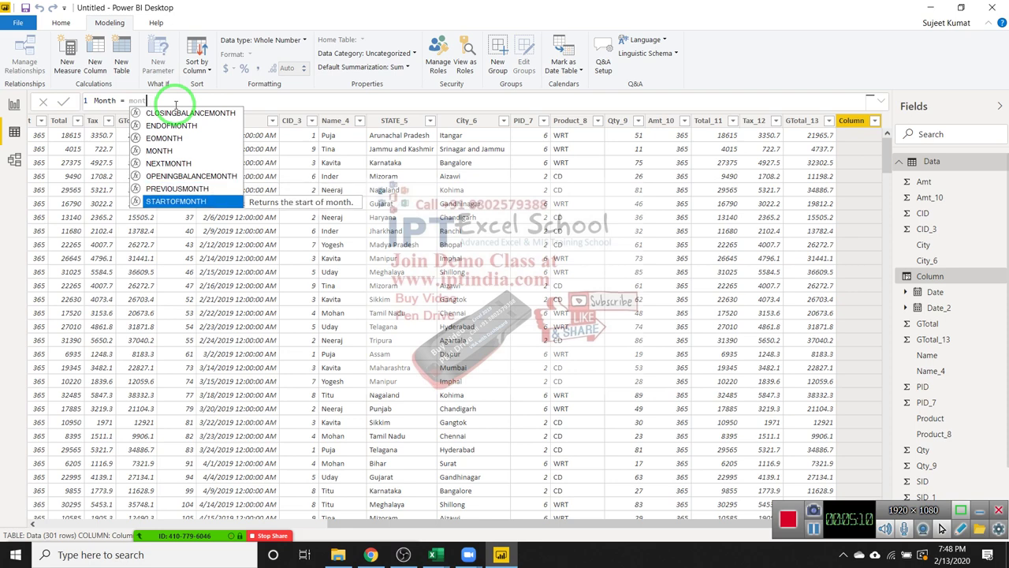
pyautogui.press('Up')
pyautogui.press('Up')
pyautogui.press('Up')
pyautogui.press('Up')
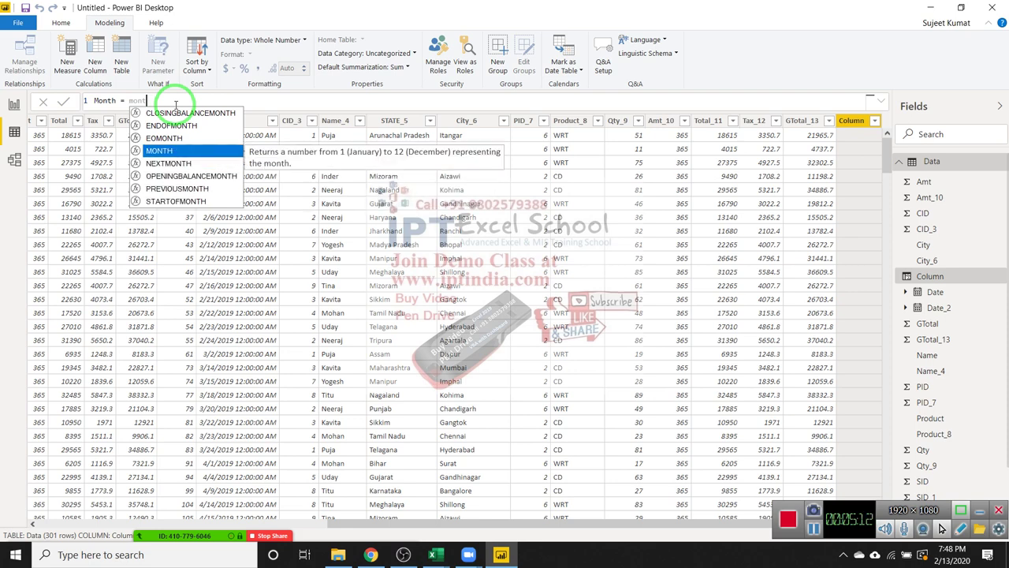
pyautogui.press('Tab')
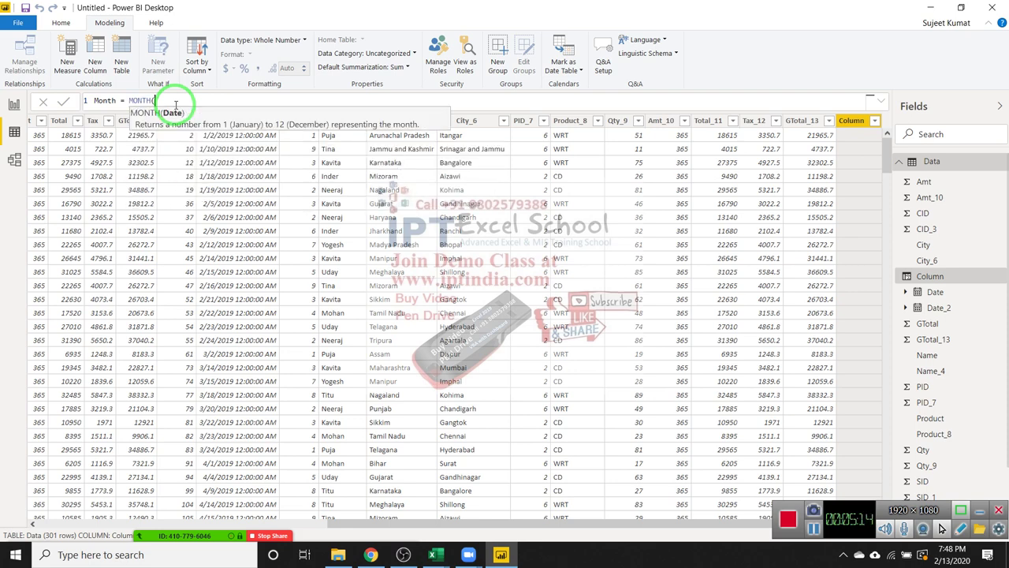
# - Give MONTH the Data[Date].[Date] argument from the autocomplete list
pyautogui.write('date')
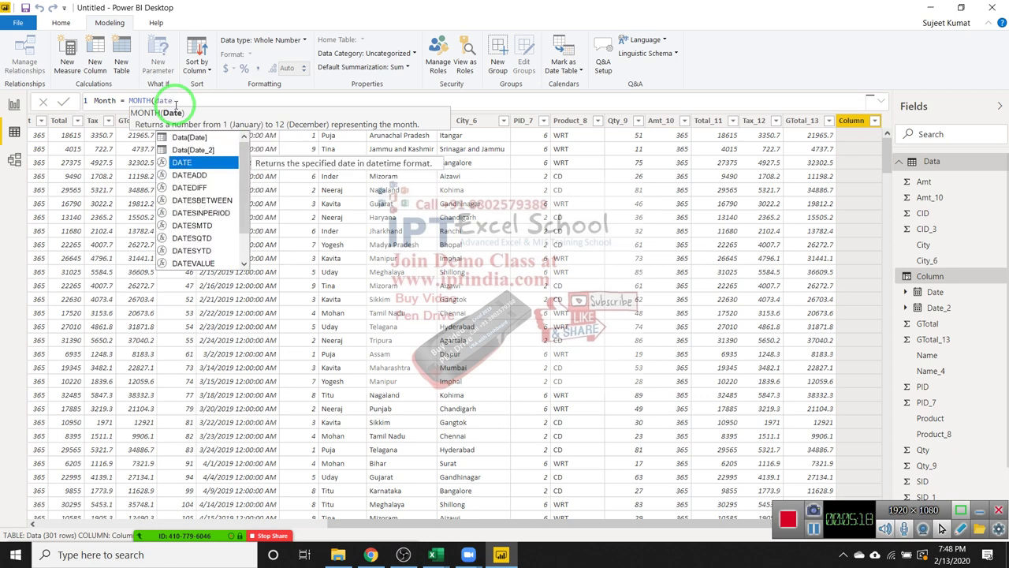
pyautogui.press('Up')
pyautogui.press('Up')
pyautogui.press('Down')
pyautogui.press('Down')
pyautogui.press('Up')
pyautogui.press('Up')
pyautogui.press('Down')
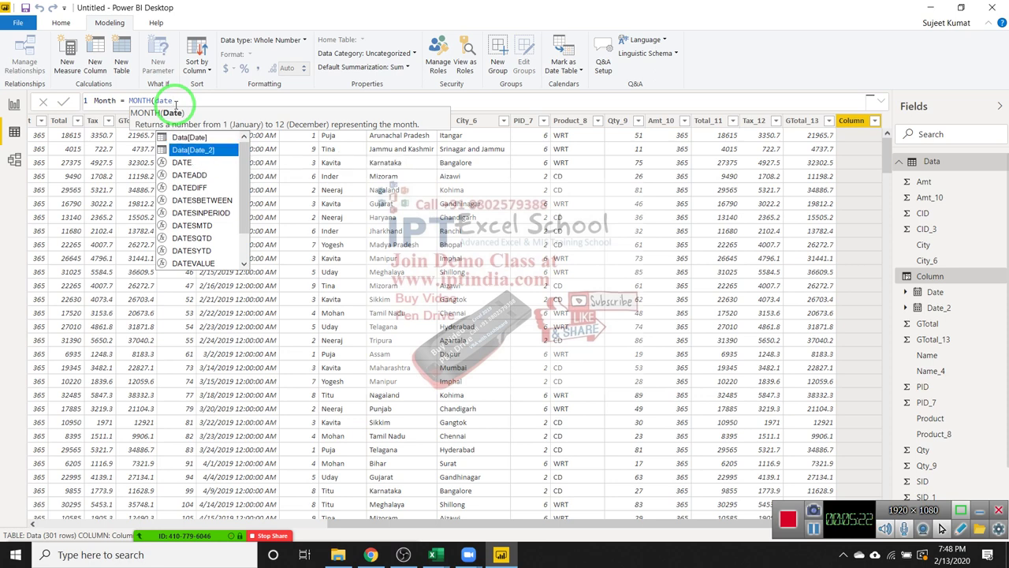
pyautogui.press('Down')
pyautogui.press('Tab')
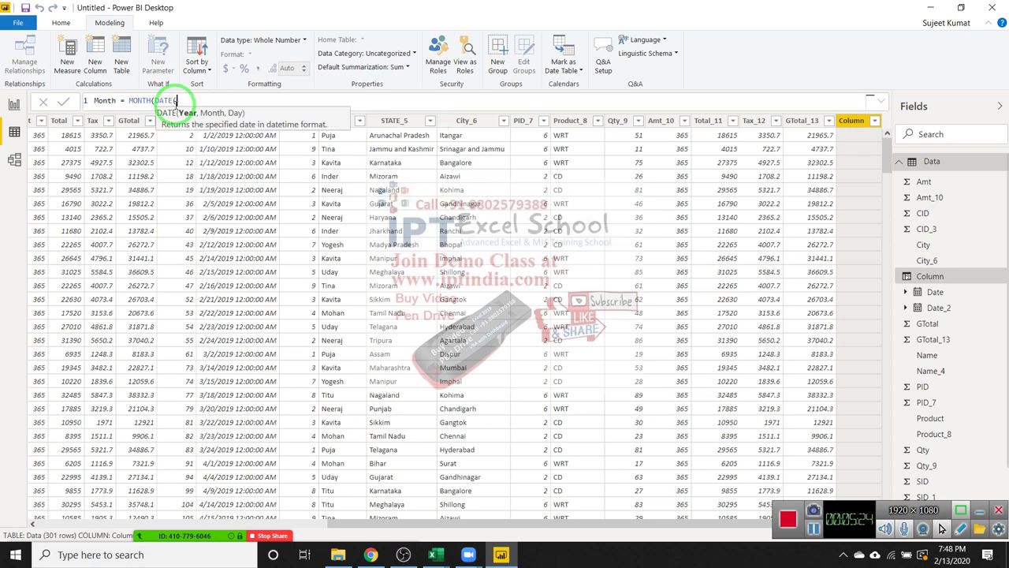
pyautogui.press('BackSpace')
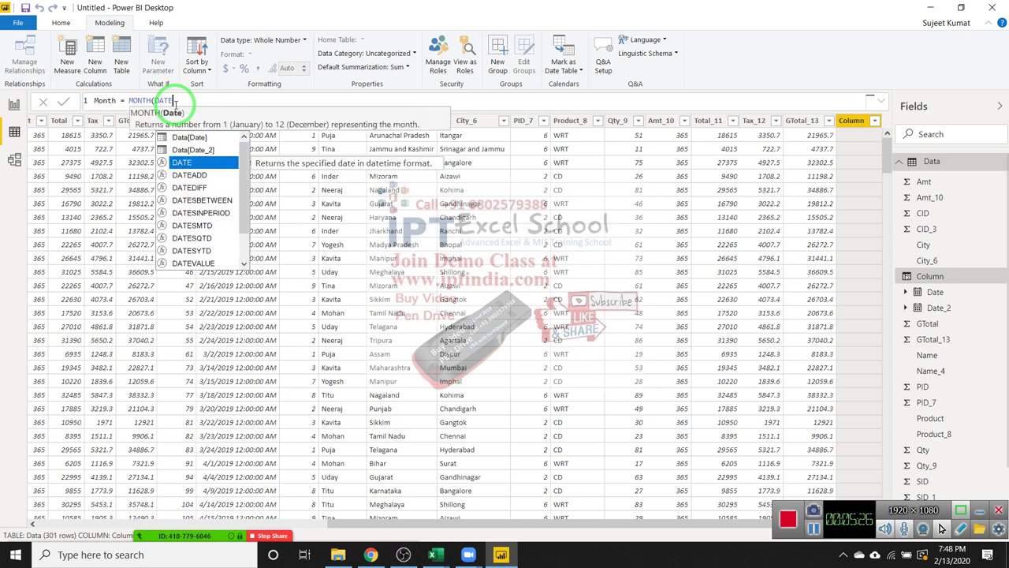
pyautogui.press('Up')
pyautogui.press('Up')
pyautogui.press('Tab')
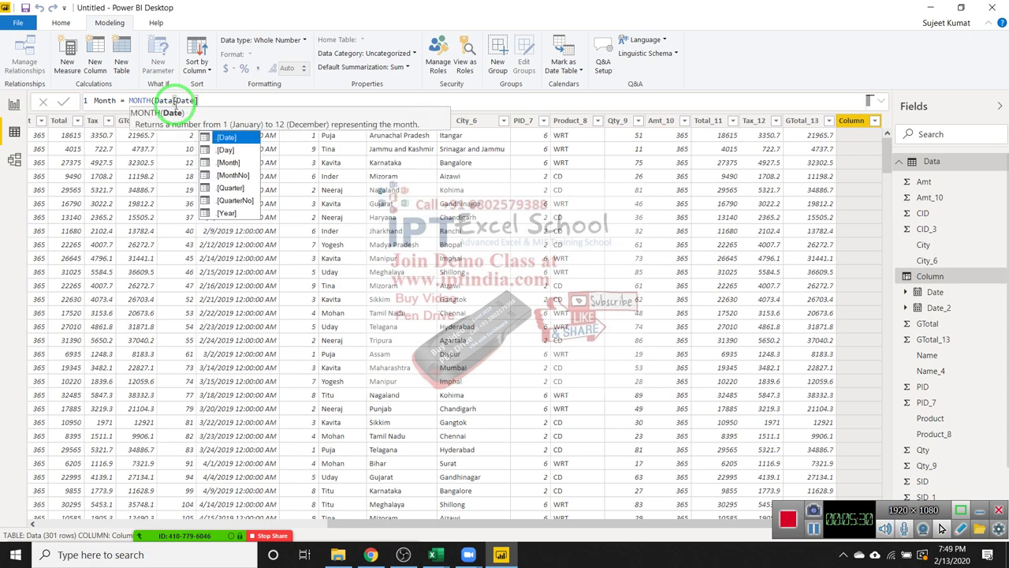
pyautogui.moveTo(198, 102); pyautogui.dragTo(422, 136)
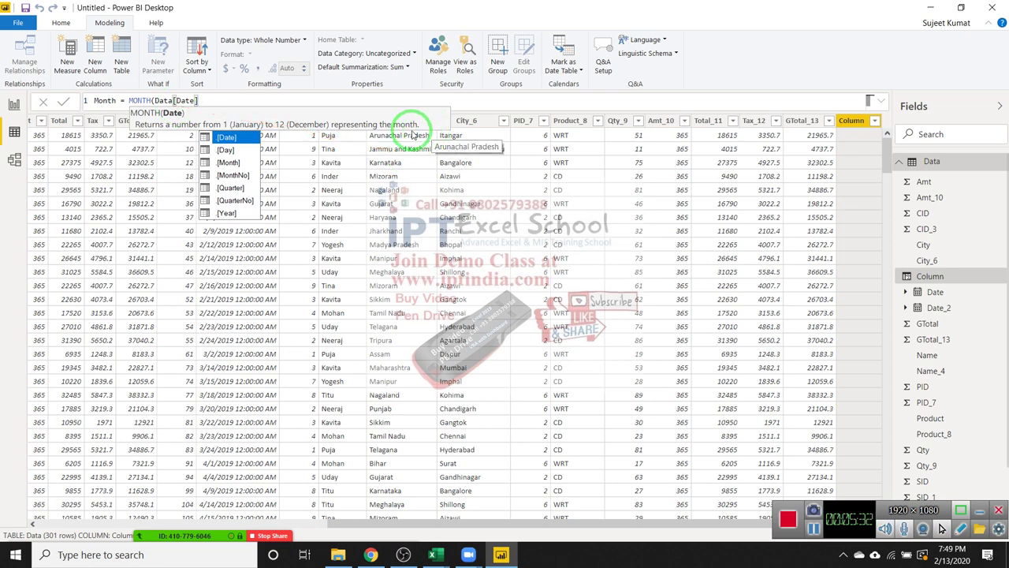
pyautogui.moveTo(220, 119); pyautogui.dragTo(207, 128)
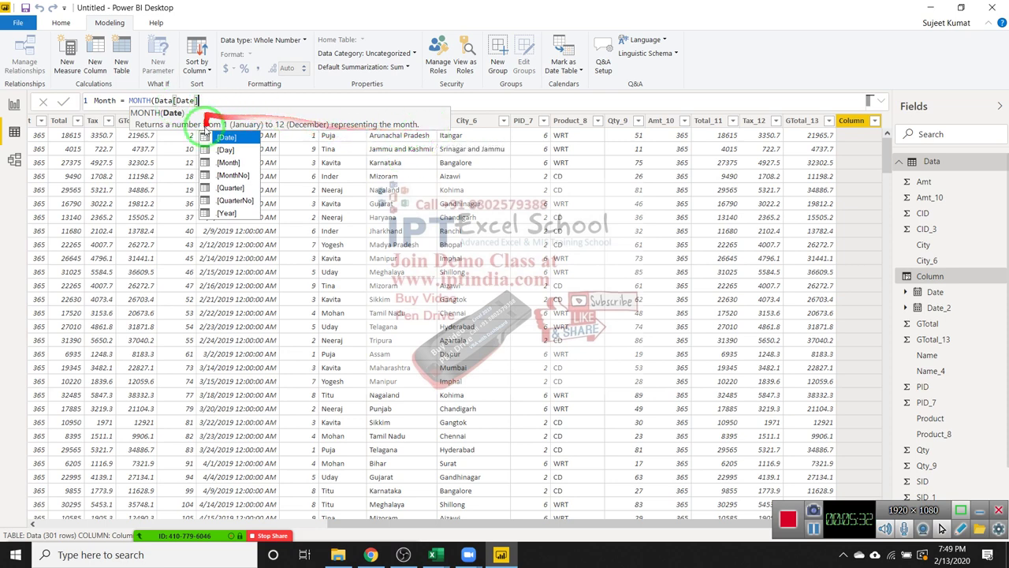
pyautogui.doubleClick(224, 138)
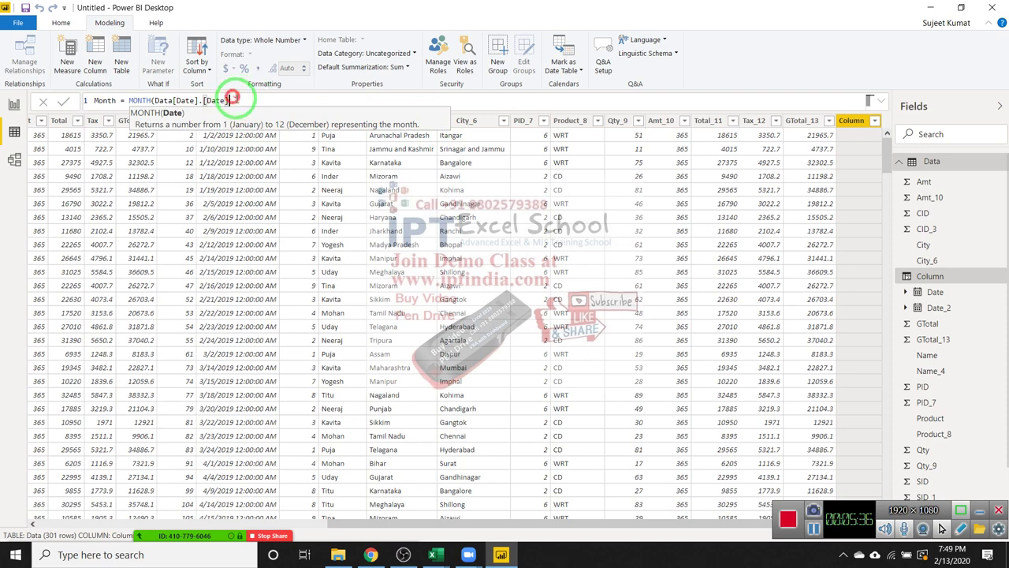
# - Close and commit Month = MONTH(Data[Date].[Date]), then select the Month column to check its formula
pyautogui.write(')')
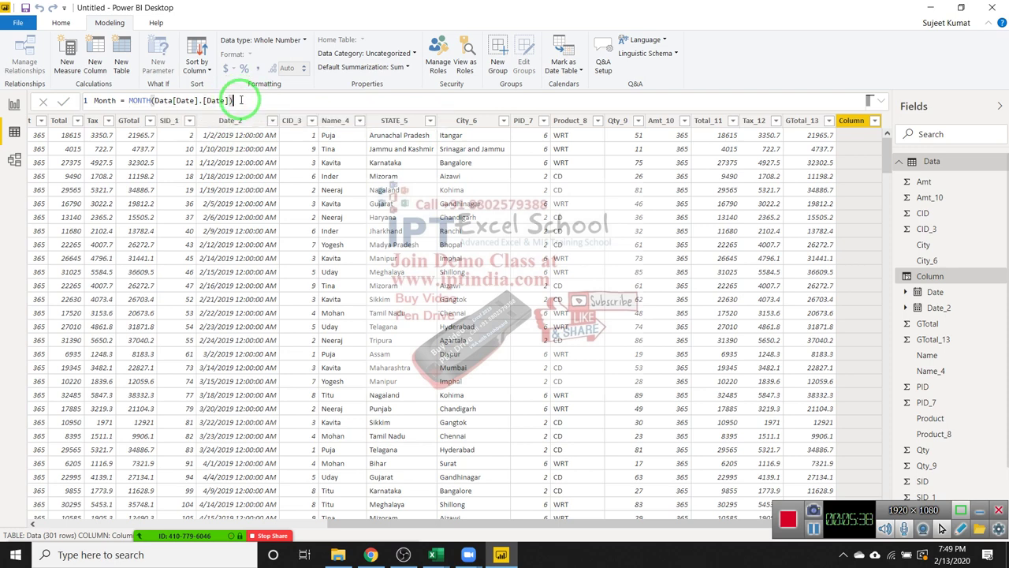
pyautogui.press('Return')
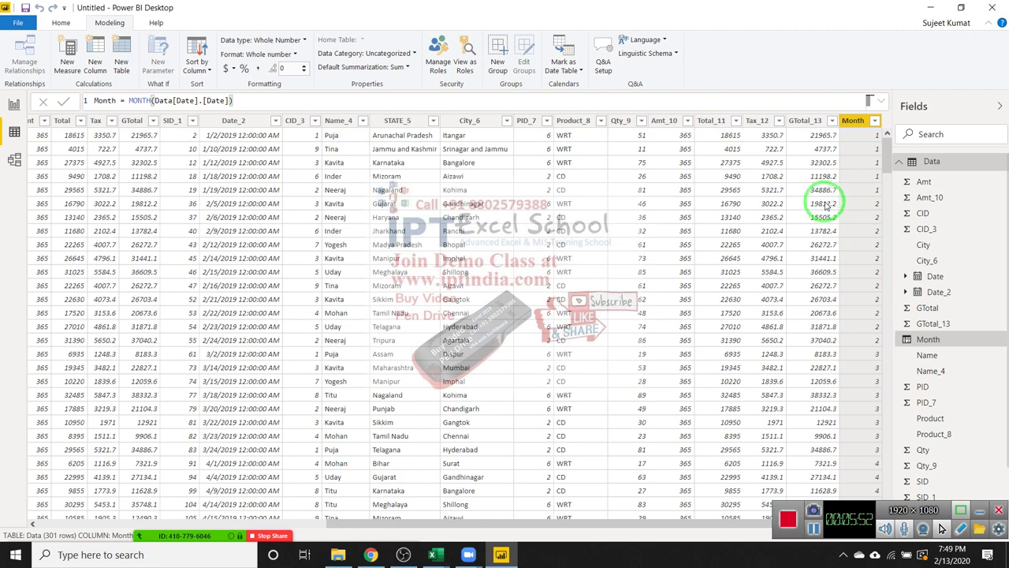
pyautogui.click(858, 205)
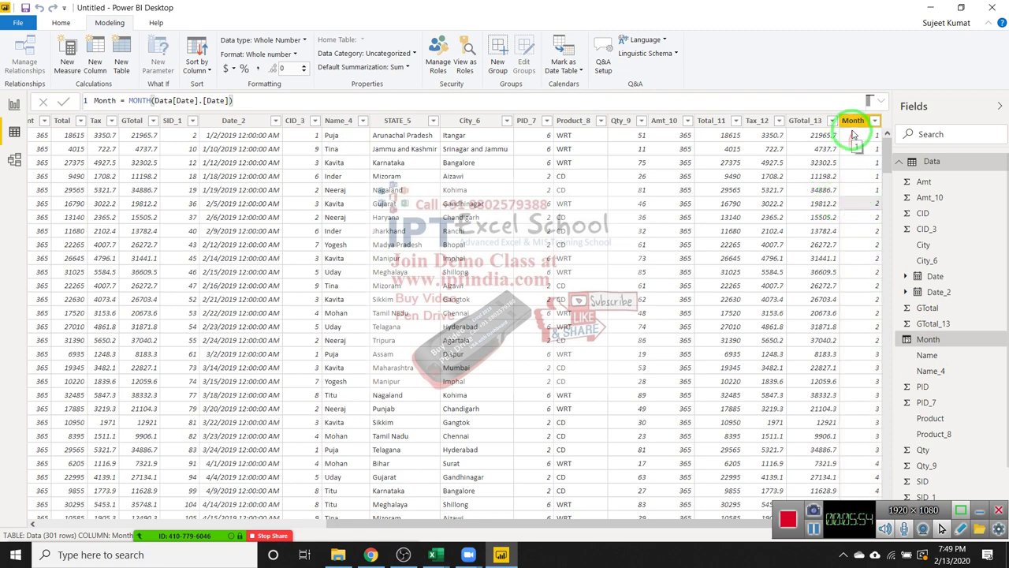
pyautogui.click(720, 204)
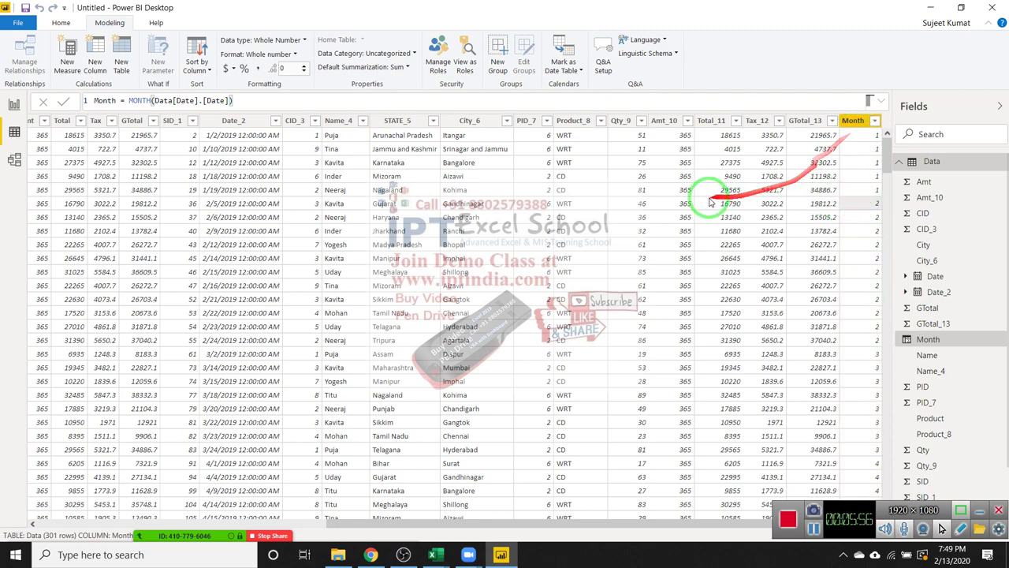
pyautogui.click(856, 144)
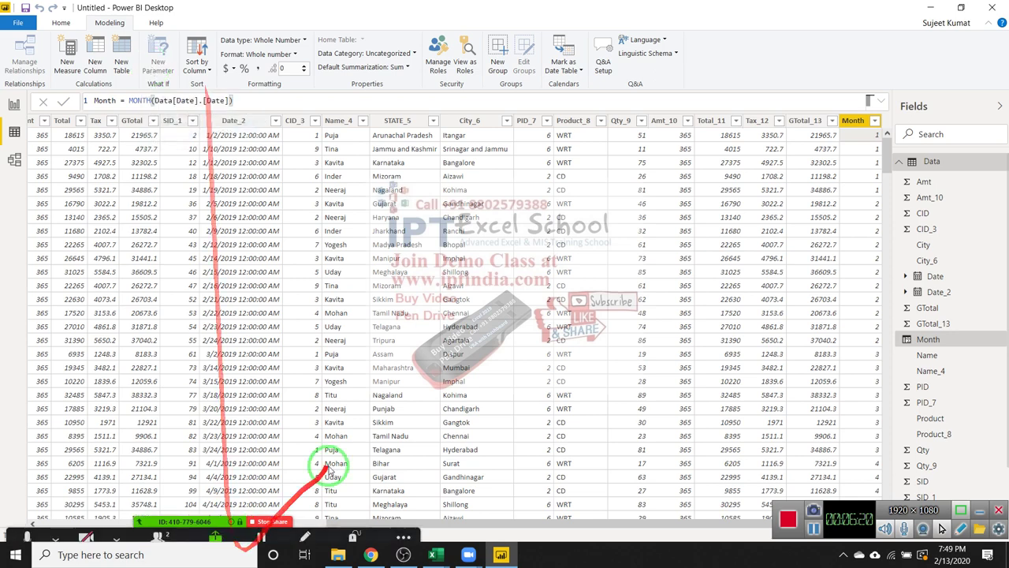
pyautogui.rightClick(564, 526)
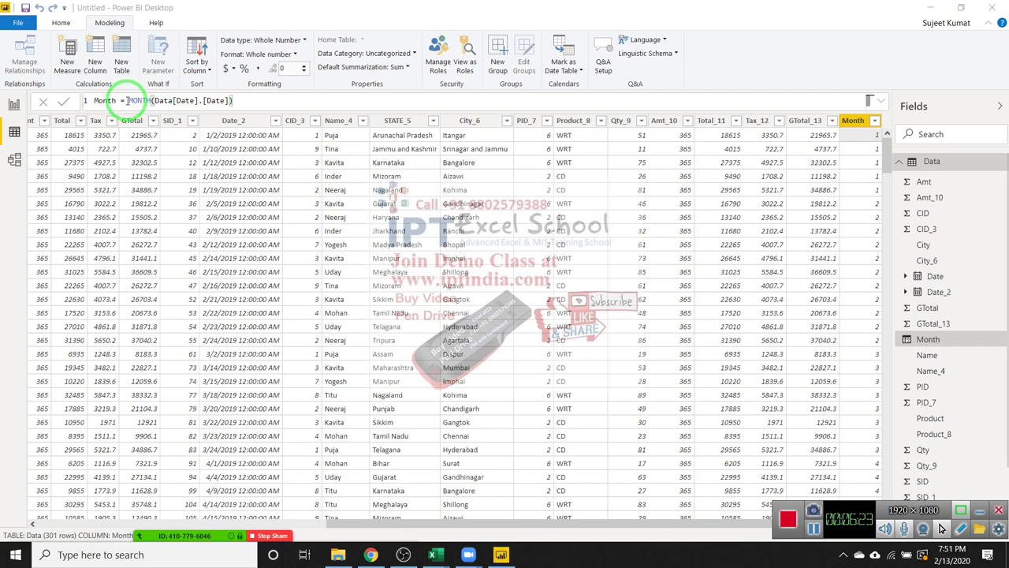
# - Change the Month formula to FORMAT(Data[Date].[Date],"mmm") so it shows Jan, Feb, Mar
pyautogui.doubleClick(139, 101)
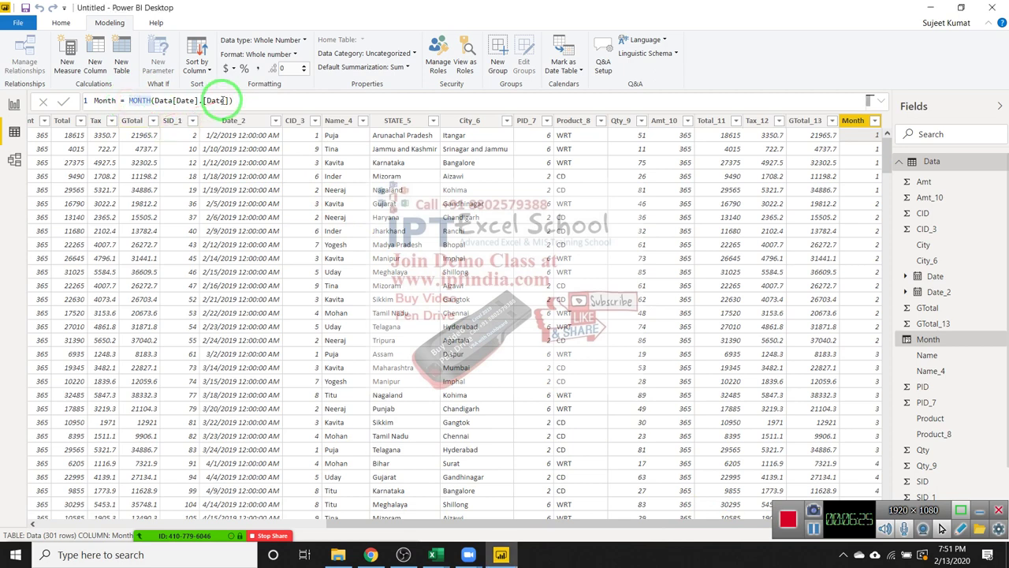
pyautogui.moveTo(234, 100); pyautogui.dragTo(133, 100)
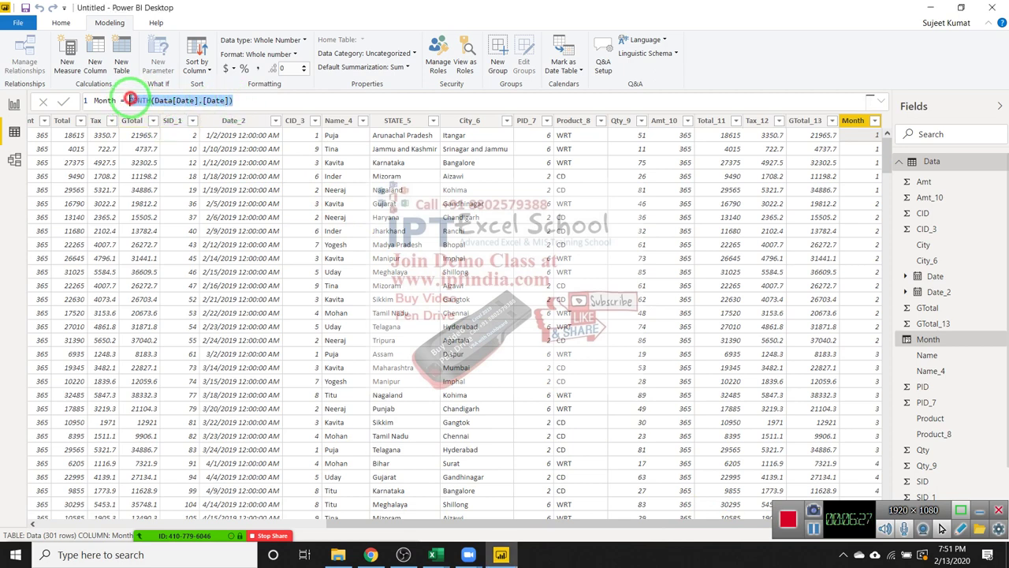
pyautogui.write('for')
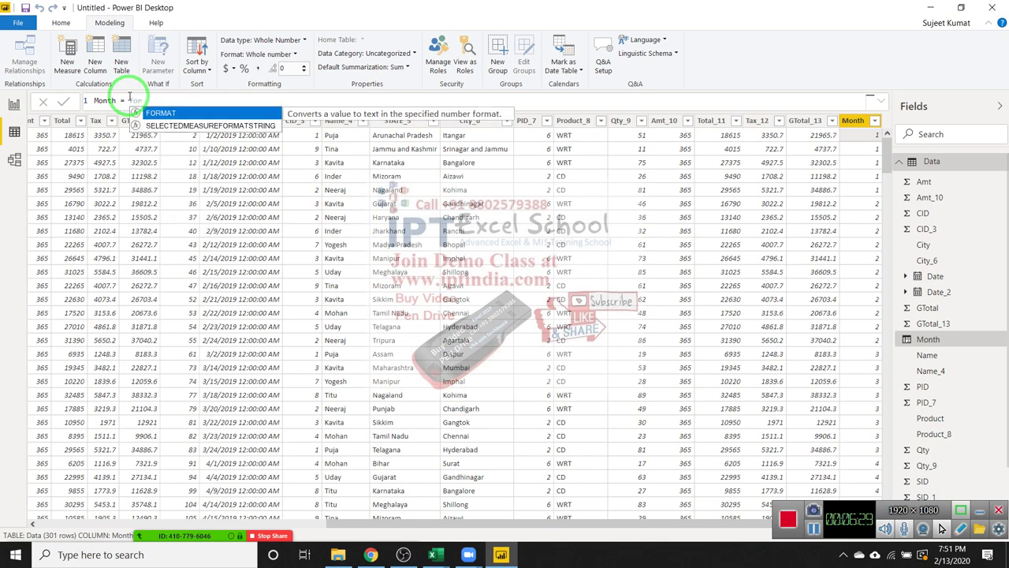
pyautogui.press('Tab')
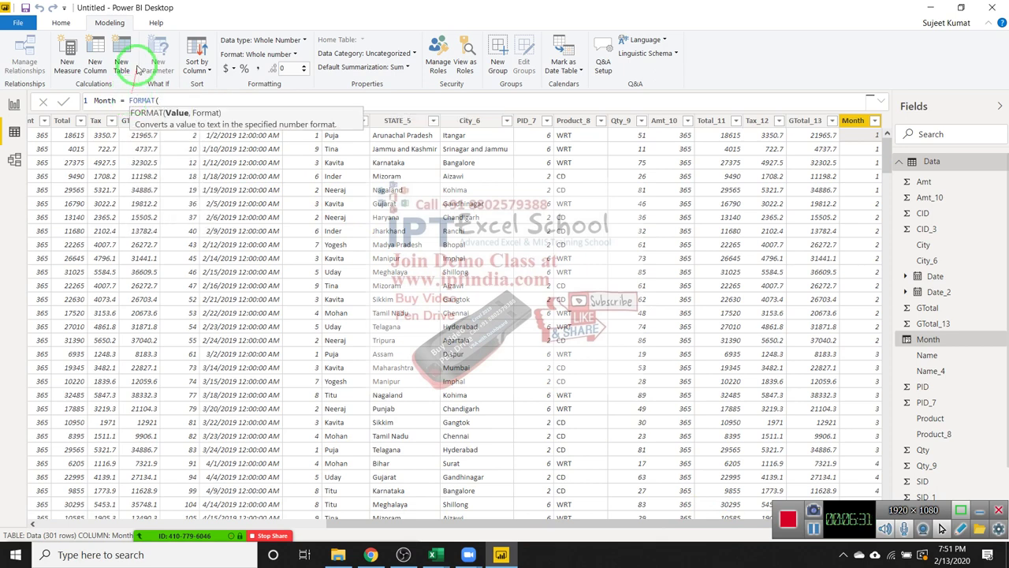
pyautogui.write('da')
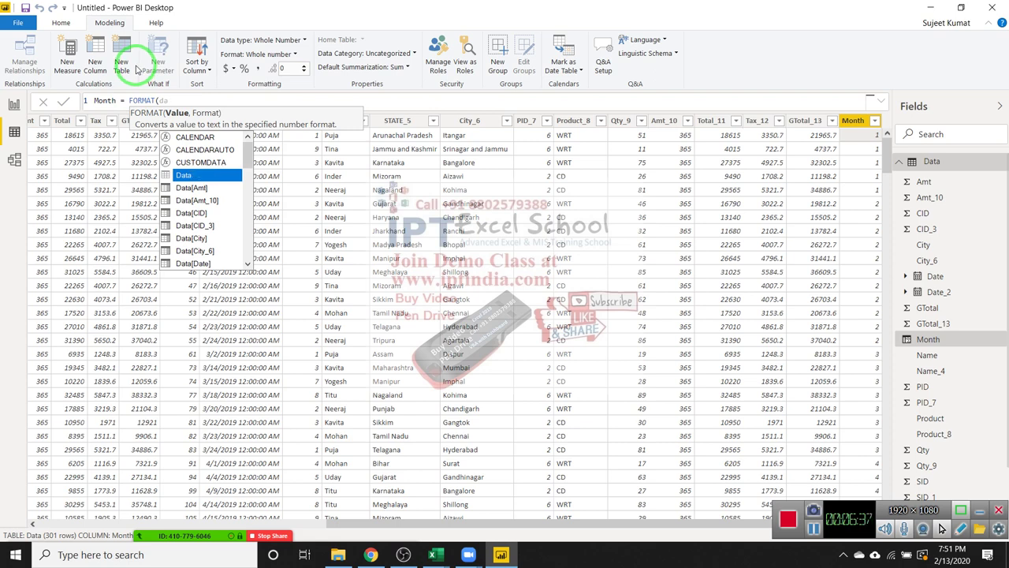
pyautogui.write('ta')
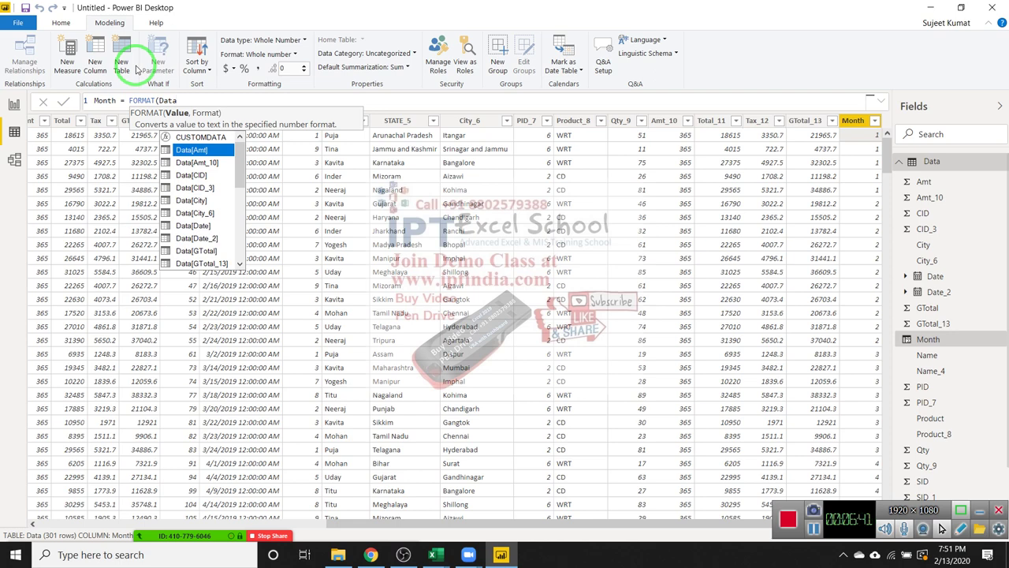
pyautogui.press('BackSpace')
pyautogui.press('BackSpace')
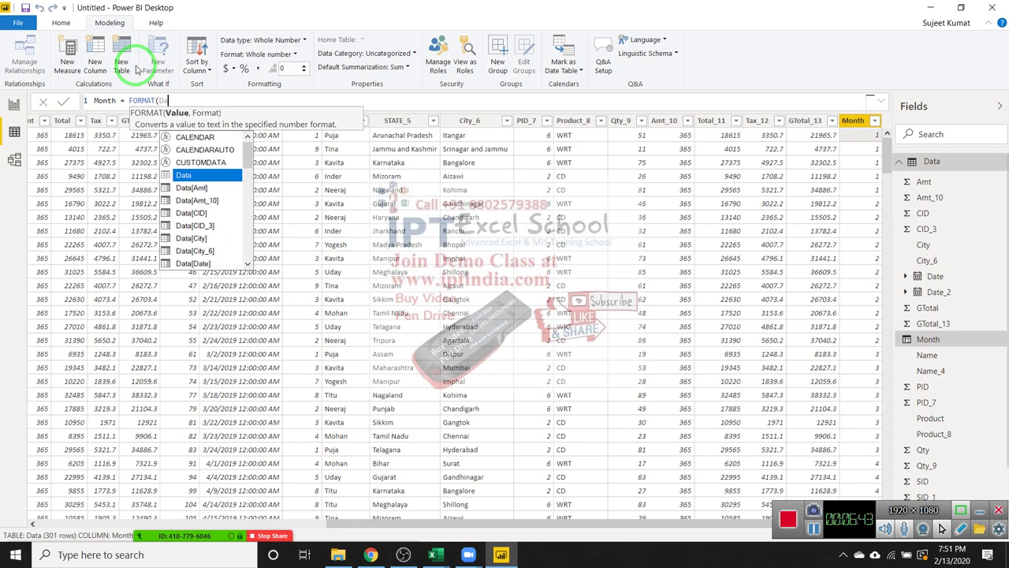
pyautogui.press('Down')
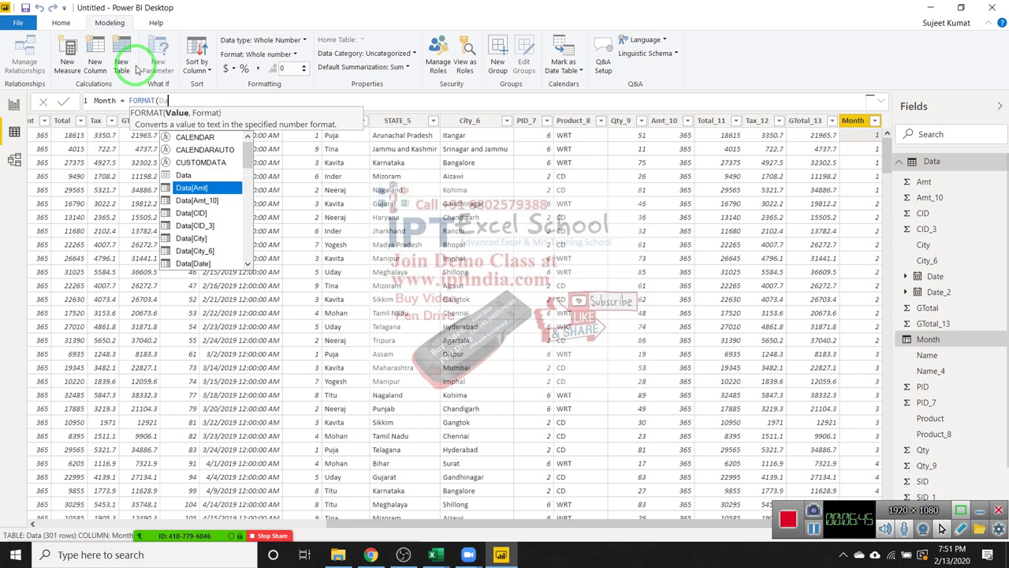
pyautogui.press('Down')
pyautogui.press('Down')
pyautogui.press('Down')
pyautogui.press('Down')
pyautogui.press('Down')
pyautogui.press('Down')
pyautogui.press('Down')
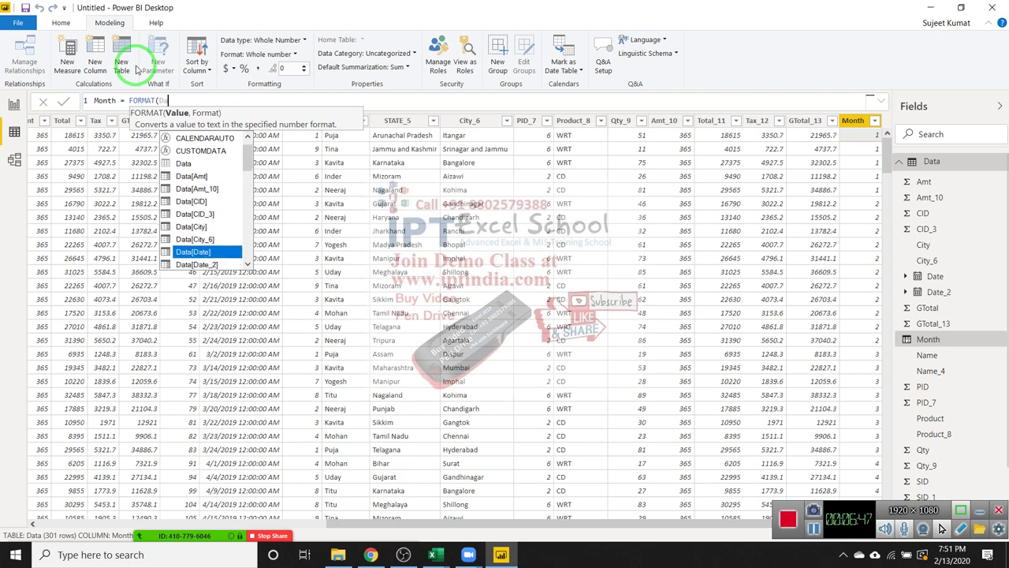
pyautogui.press('Down')
pyautogui.press('Up')
pyautogui.press('Up')
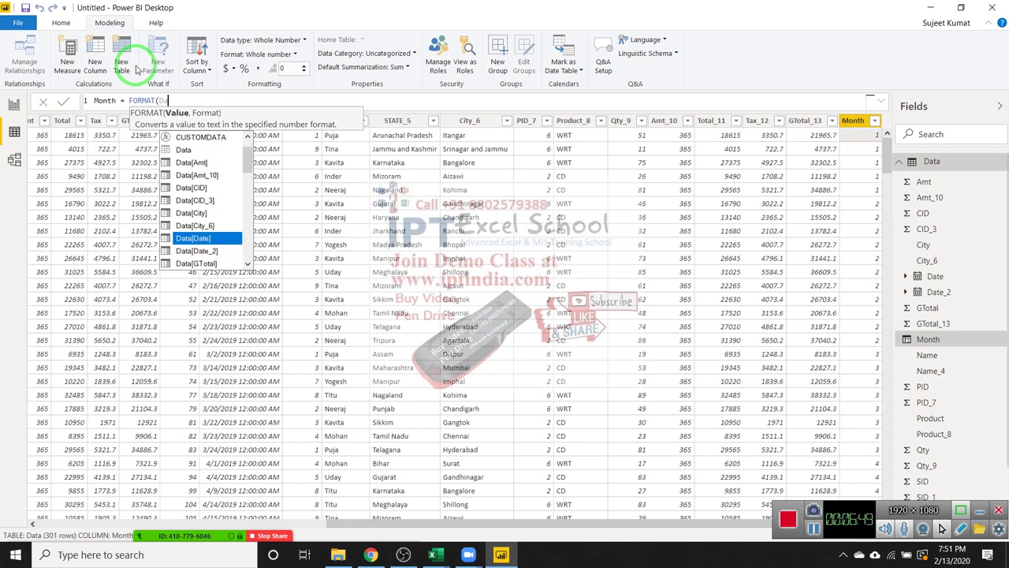
pyautogui.press('Tab')
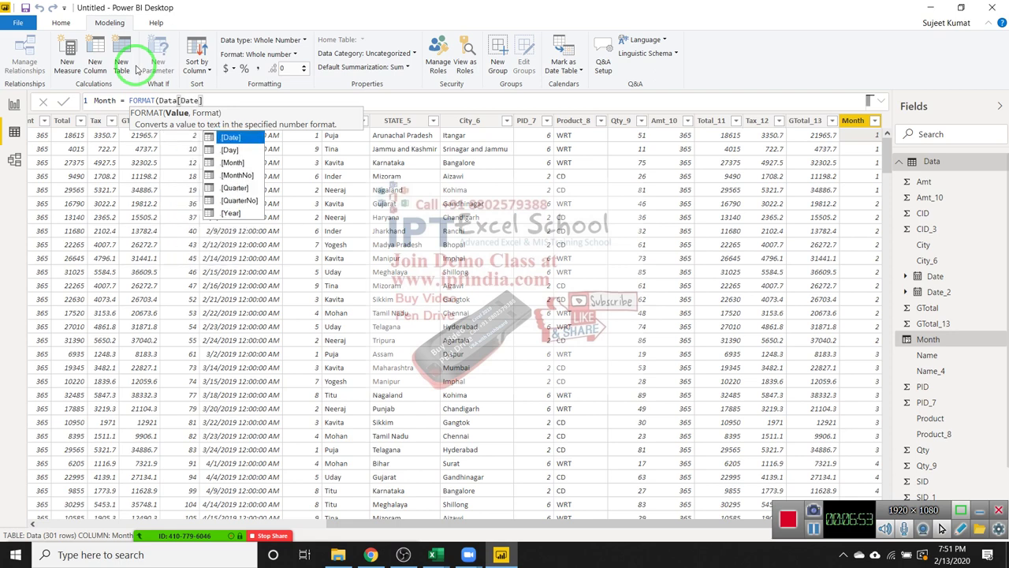
pyautogui.press('Tab')
pyautogui.write(',"')
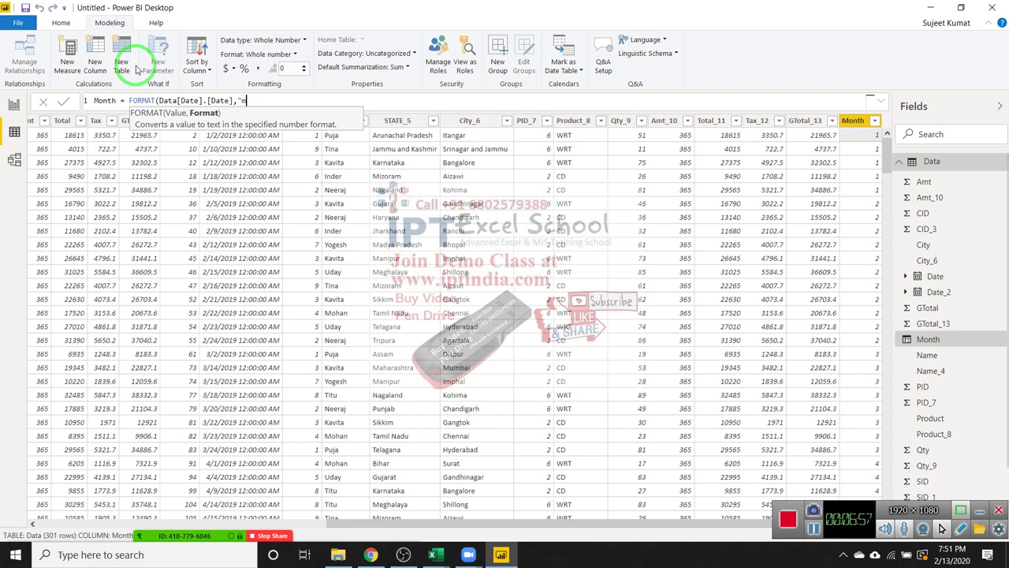
pyautogui.write('mmm")')
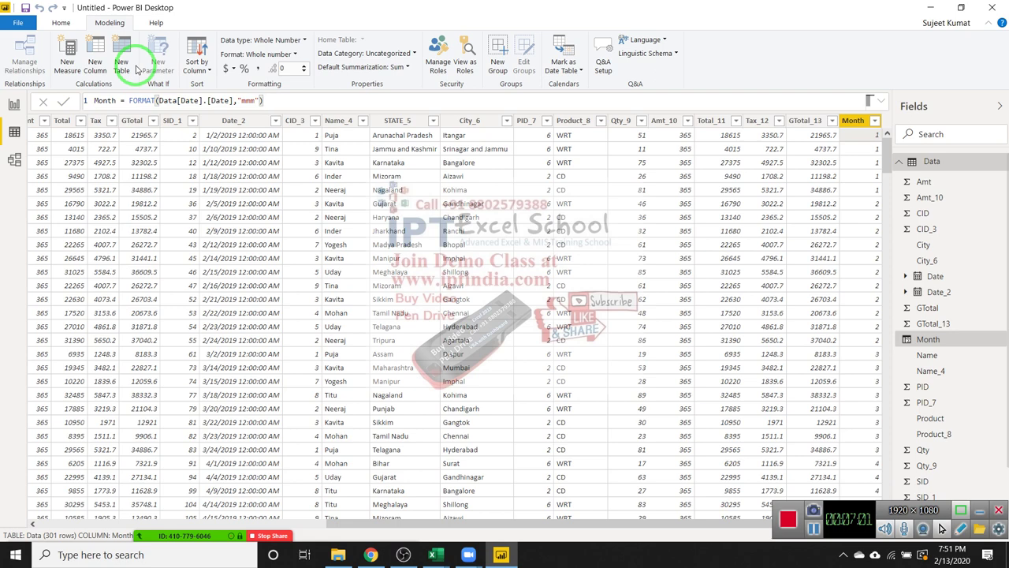
pyautogui.press('Return')
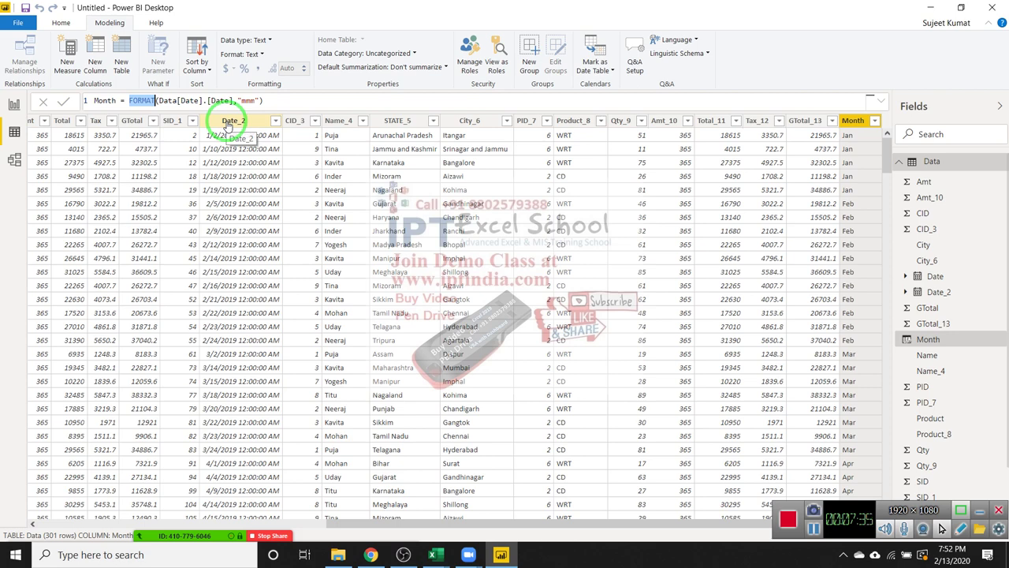
pyautogui.moveTo(193, 132); pyautogui.dragTo(73, 424)
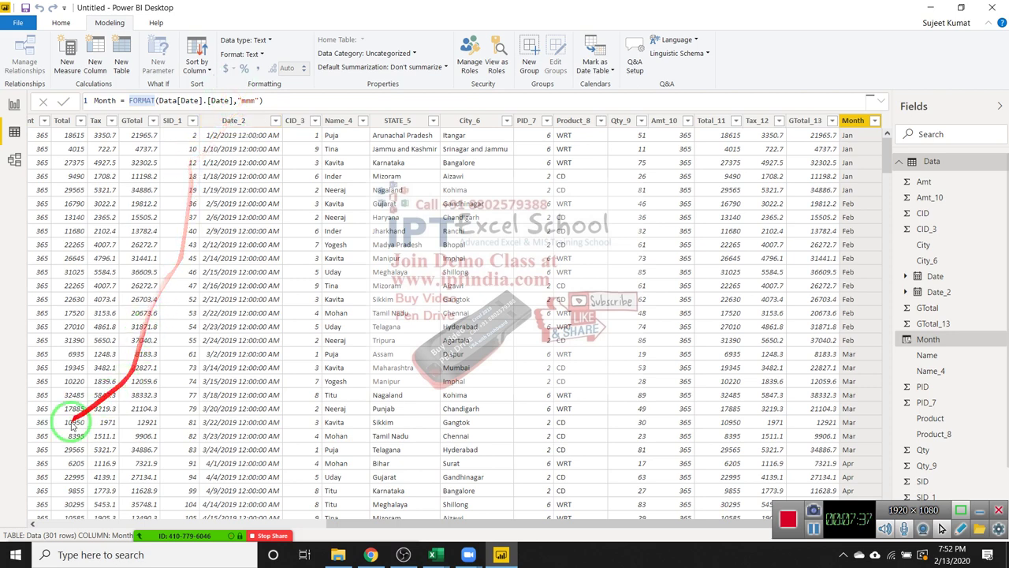
pyautogui.click(193, 422)
pyautogui.scroll(-5, 202, 425)
pyautogui.moveTo(193, 445); pyautogui.dragTo(221, 527)
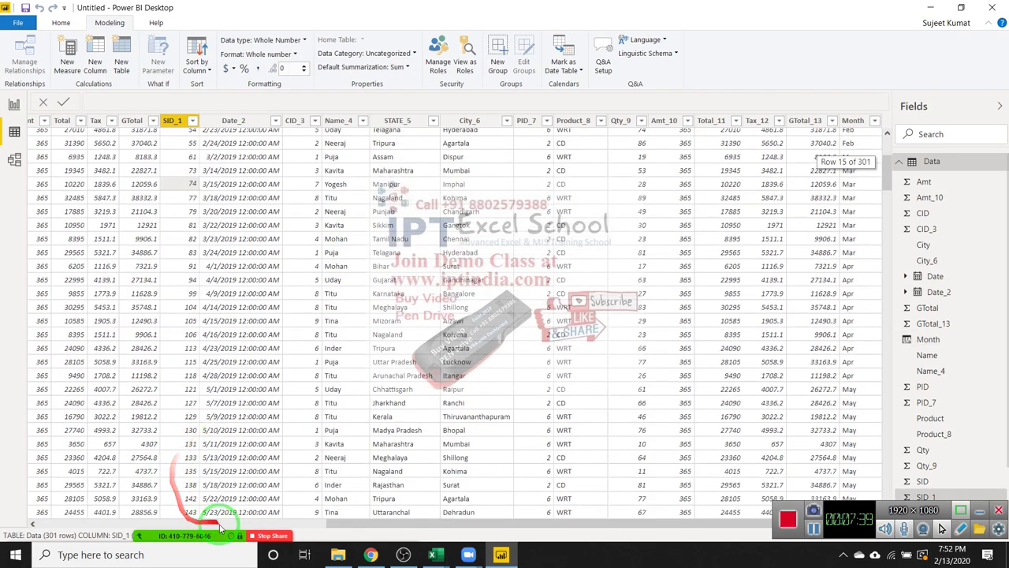
pyautogui.moveTo(221, 530)
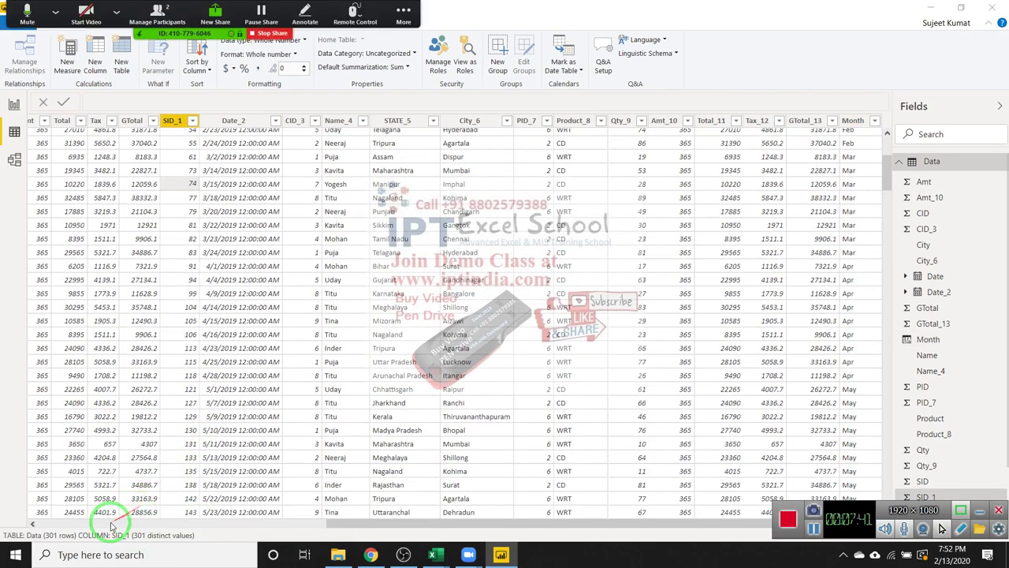
pyautogui.scroll(5, 111, 512)
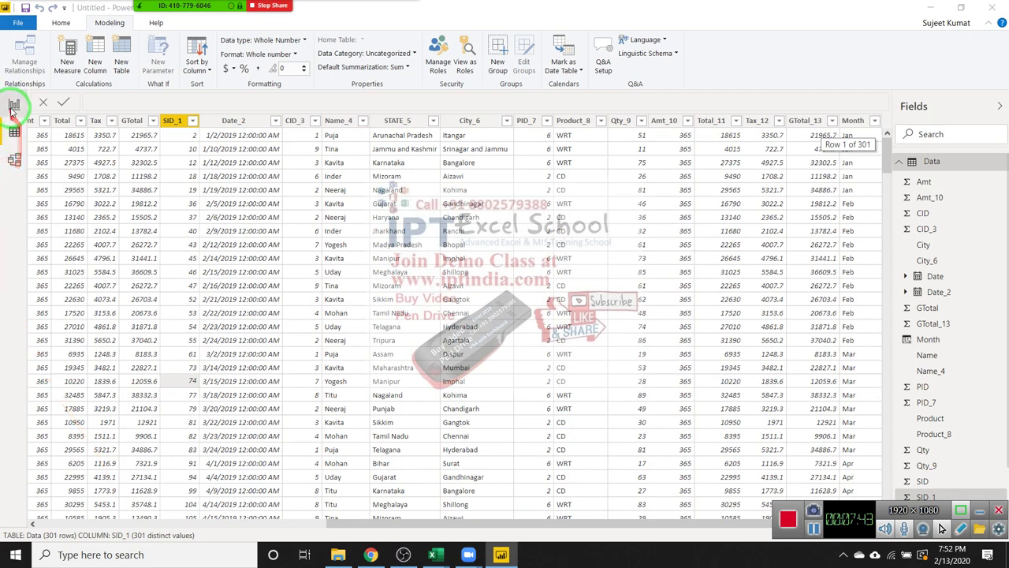
# - Build a Qty by Month visual on the report page as a column chart and enlarge it
pyautogui.click(14, 104)
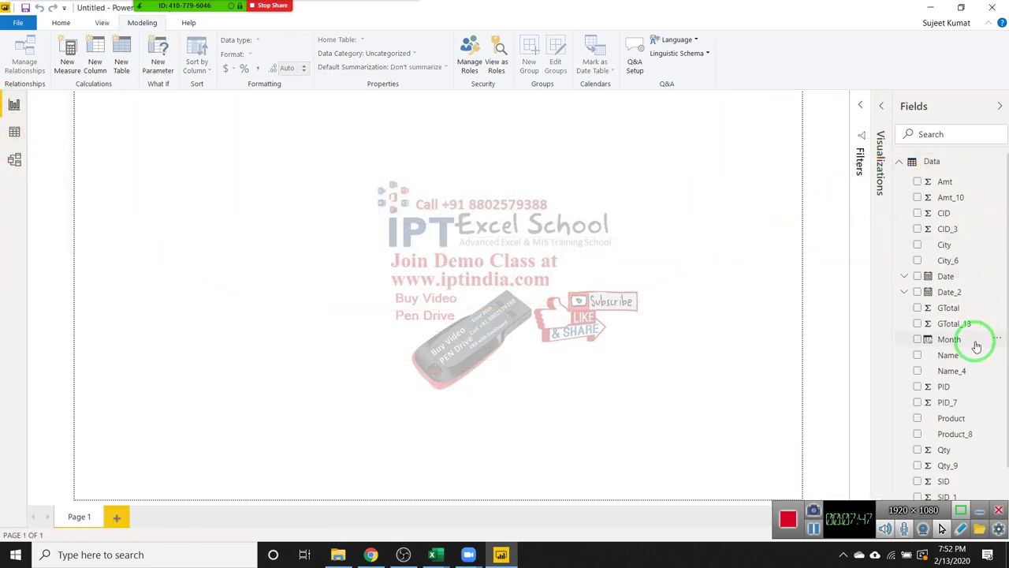
pyautogui.moveTo(973, 340); pyautogui.dragTo(331, 149)
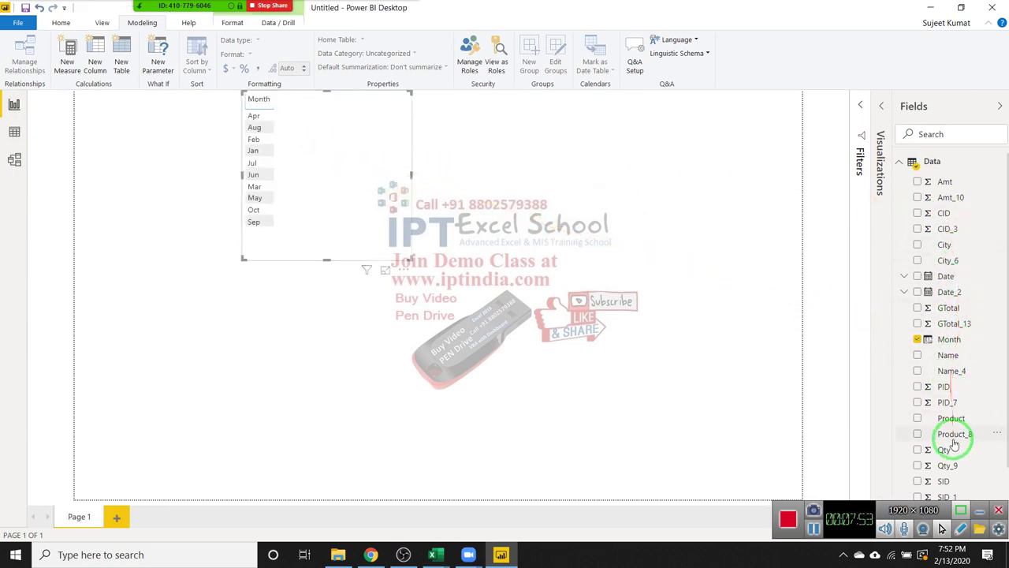
pyautogui.moveTo(944, 448); pyautogui.dragTo(375, 128)
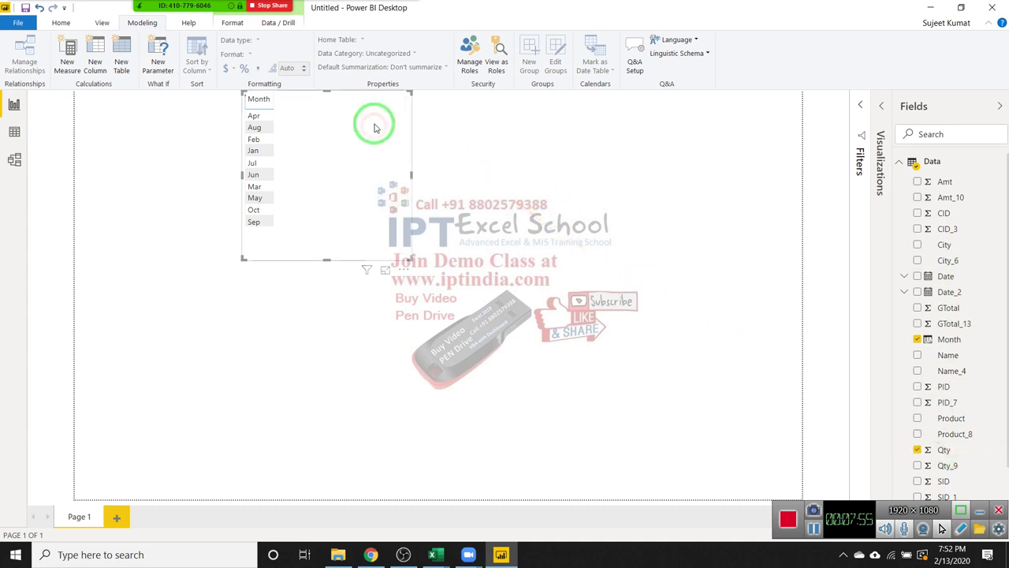
pyautogui.click(864, 107)
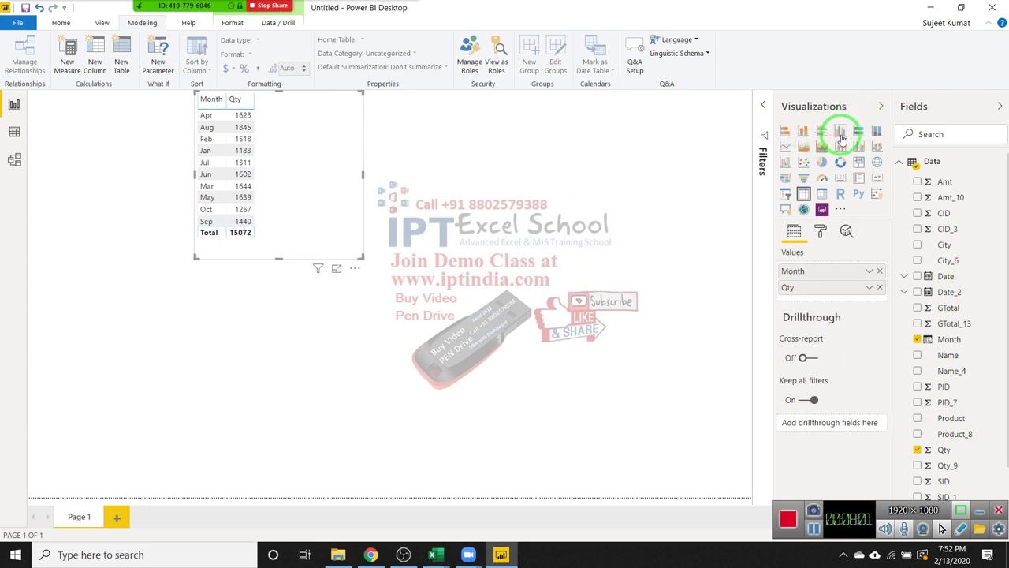
pyautogui.click(840, 132)
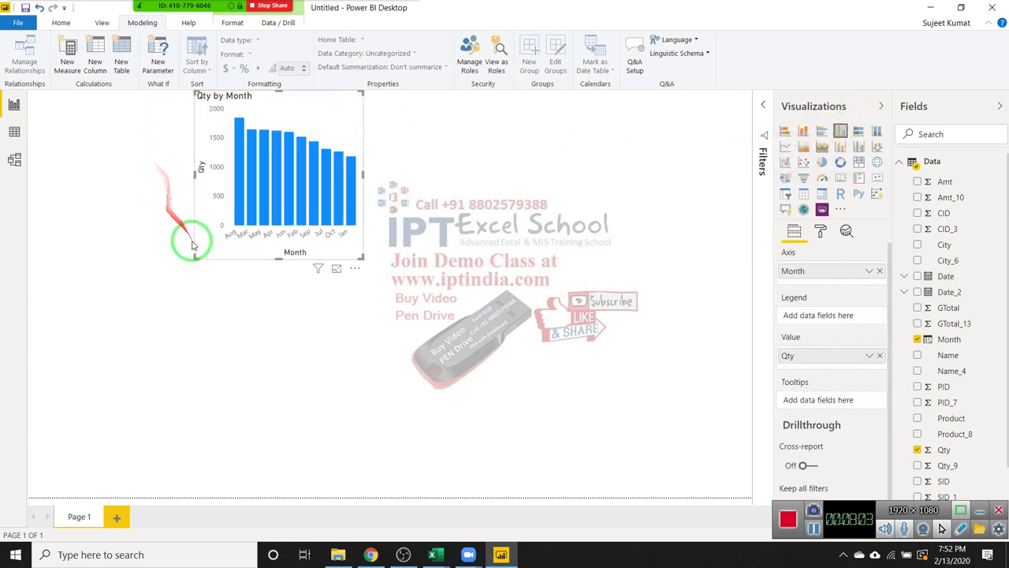
pyautogui.moveTo(195, 255); pyautogui.dragTo(44, 302)
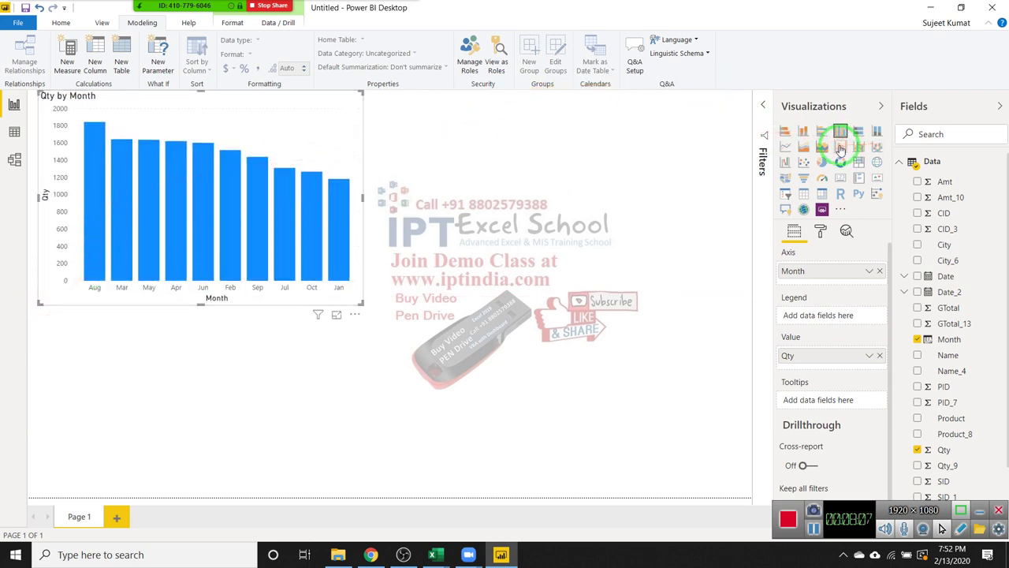
# - Try combo and ribbon chart types, then settle on a waterfall chart
pyautogui.click(840, 149)
pyautogui.click(858, 148)
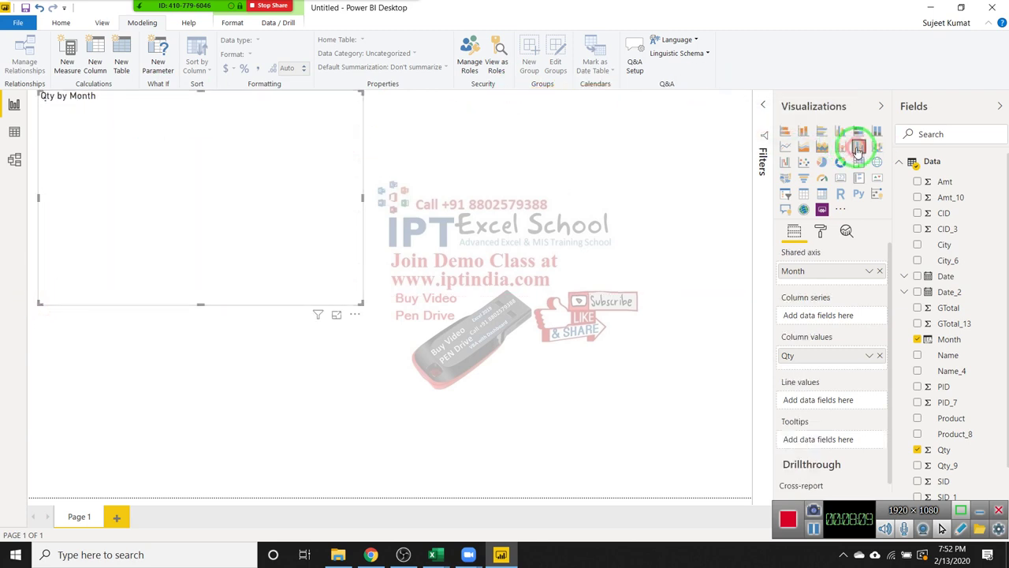
pyautogui.click(876, 149)
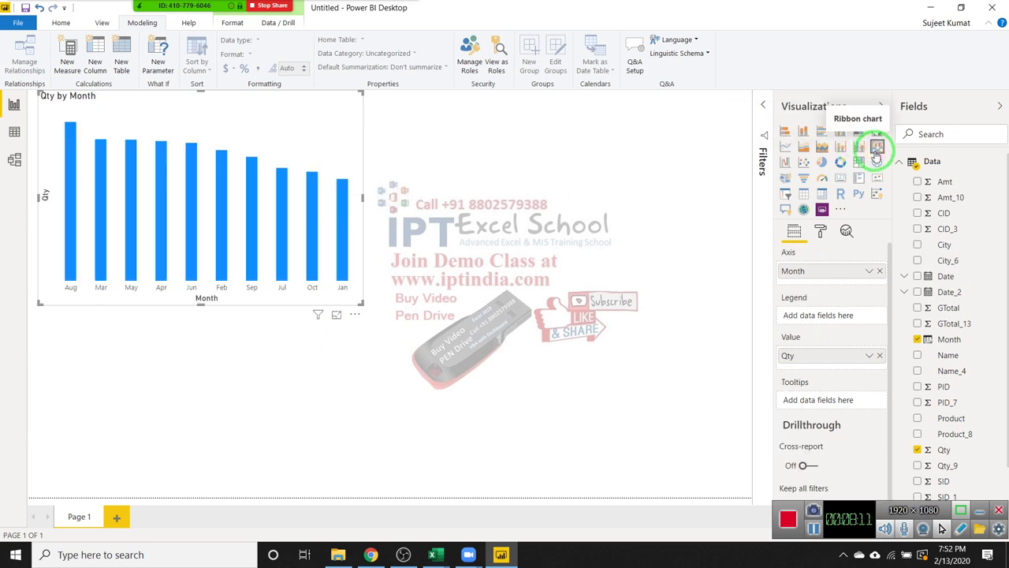
pyautogui.click(858, 148)
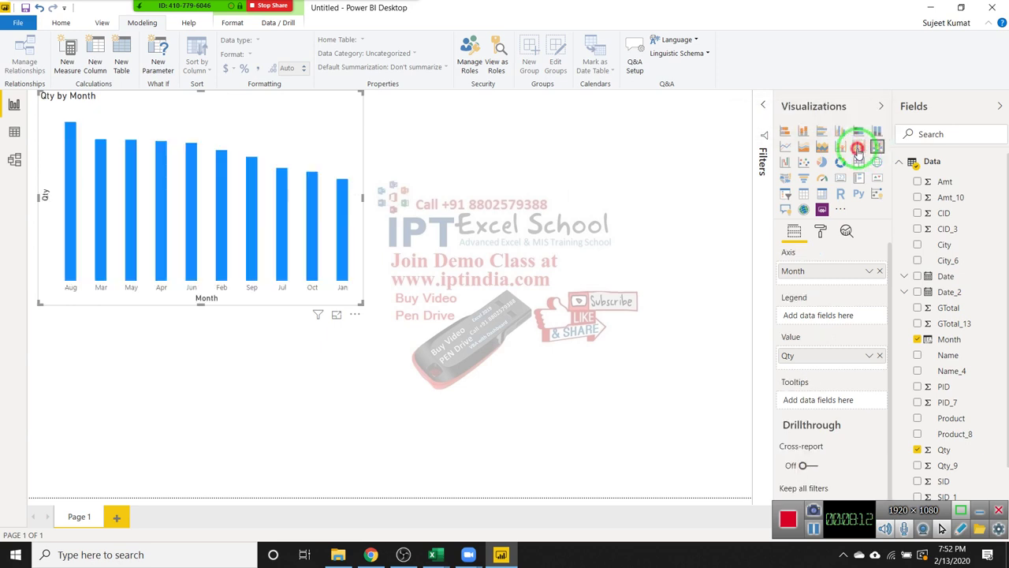
pyautogui.click(786, 167)
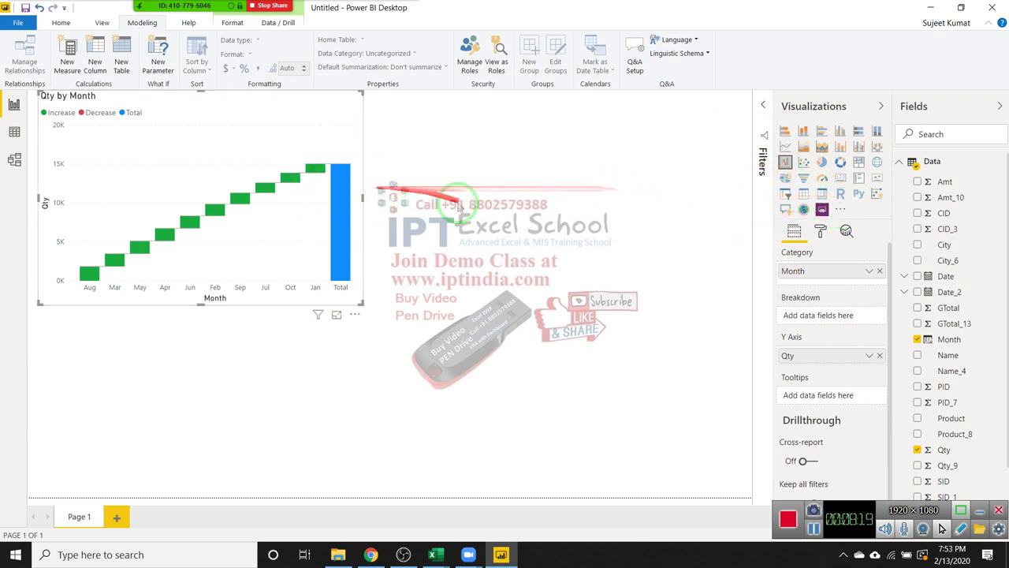
pyautogui.click(370, 555)
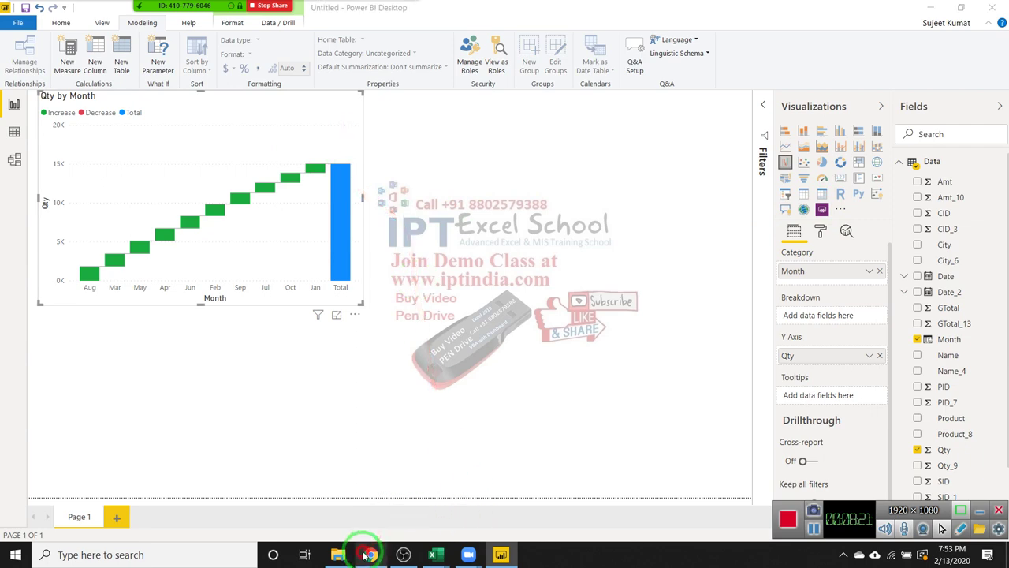
pyautogui.click(368, 552)
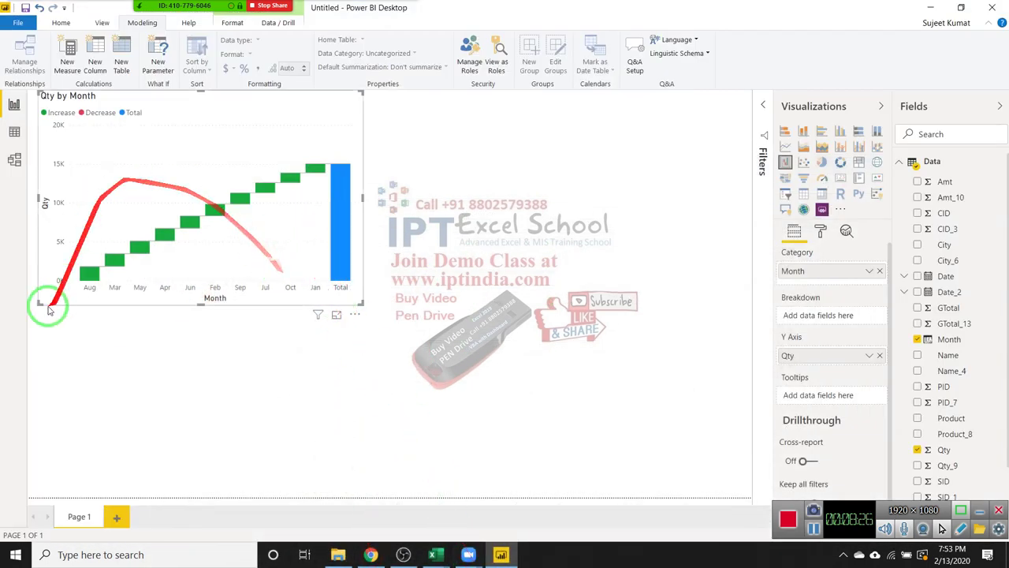
# - In Data view, inspect the STATE_5, Total_11 and GTotal_13 columns
pyautogui.click(14, 130)
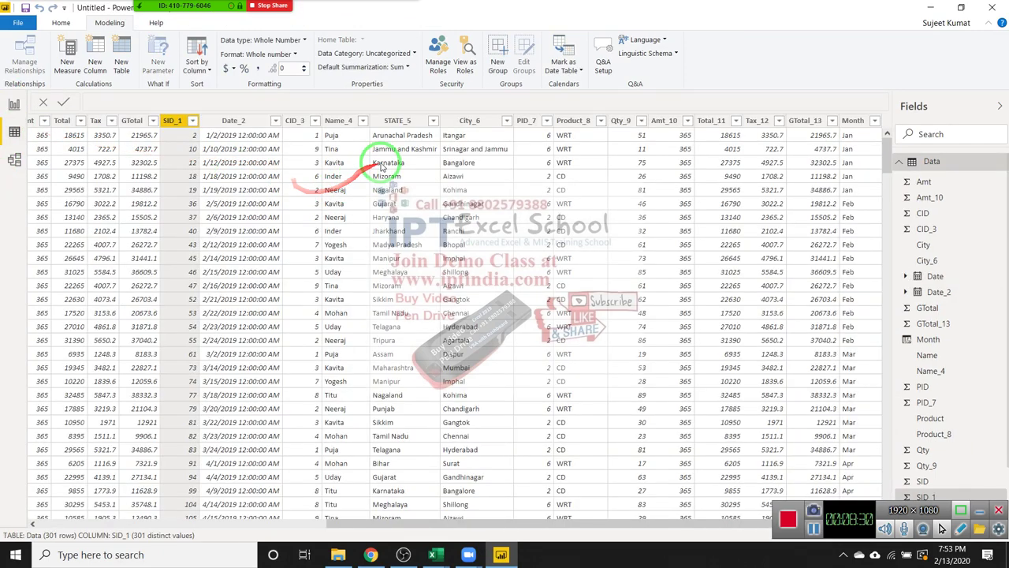
pyautogui.click(382, 164)
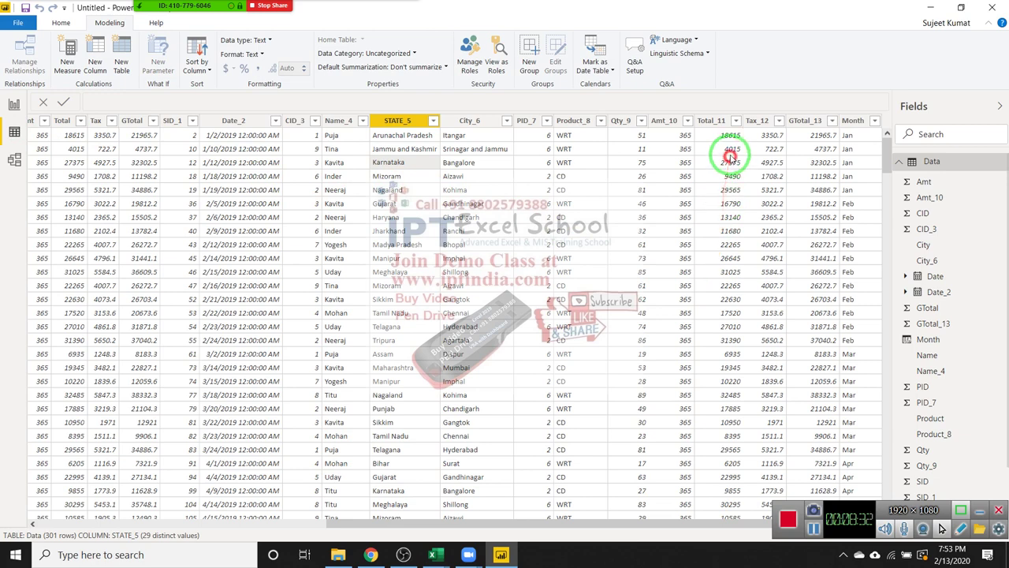
pyautogui.click(731, 156)
pyautogui.press('Right')
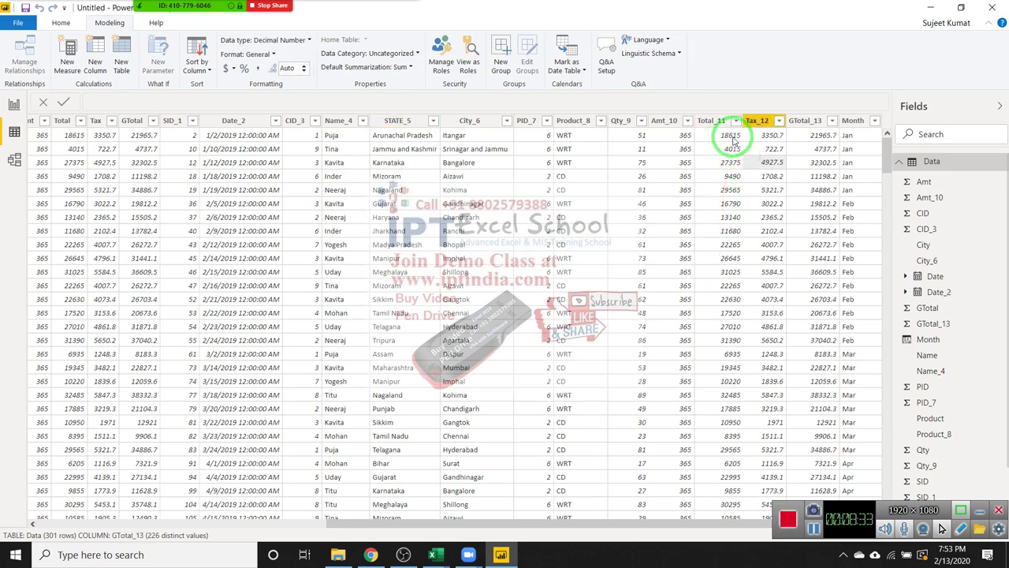
pyautogui.press('Right')
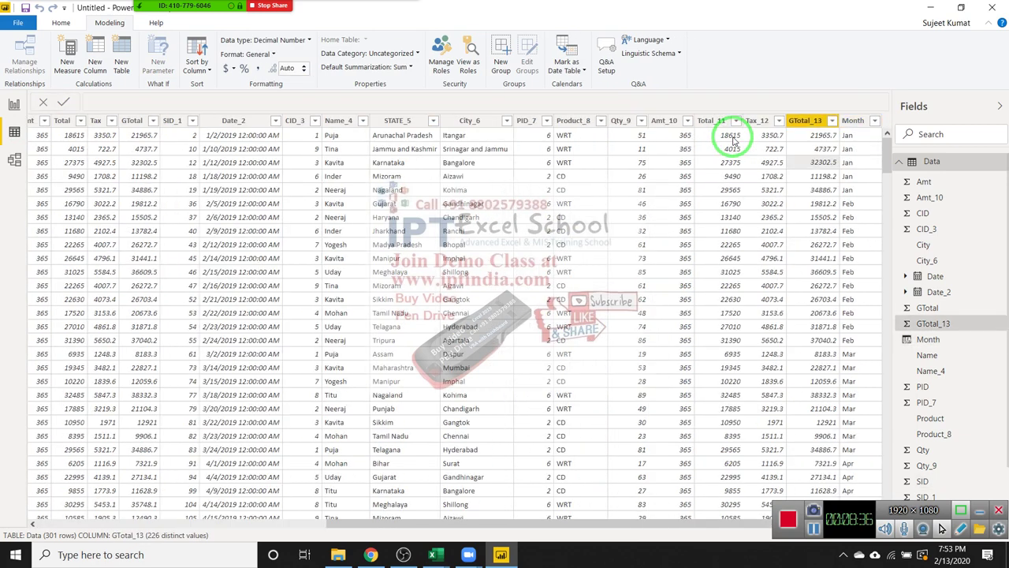
pyautogui.click(733, 140)
pyautogui.press('Right')
pyautogui.press('Right')
pyautogui.press('Up')
pyautogui.press('Up')
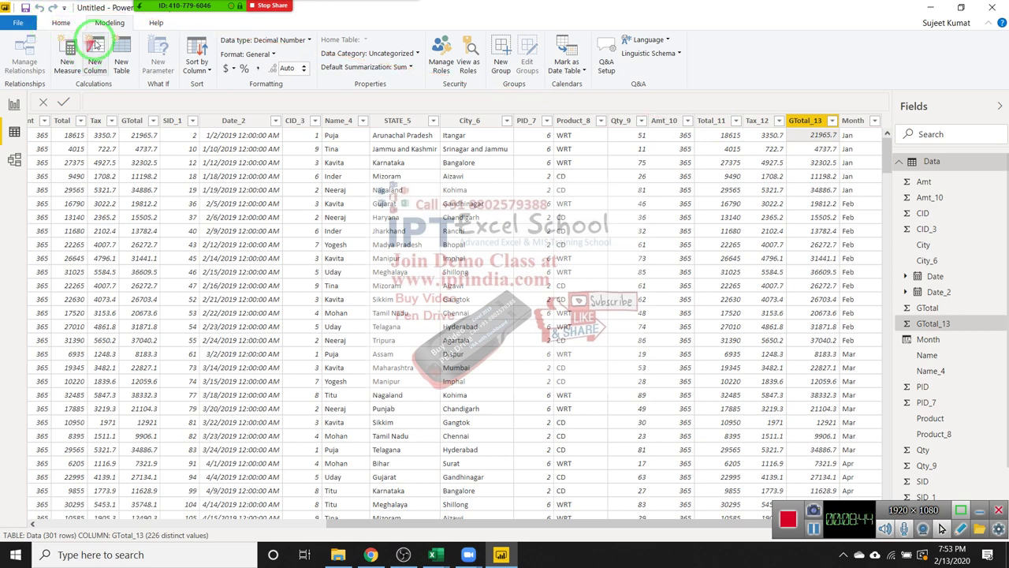
# - Add a new column with formula Com = Data[GTotal]*2% and commit it
pyautogui.click(91, 68)
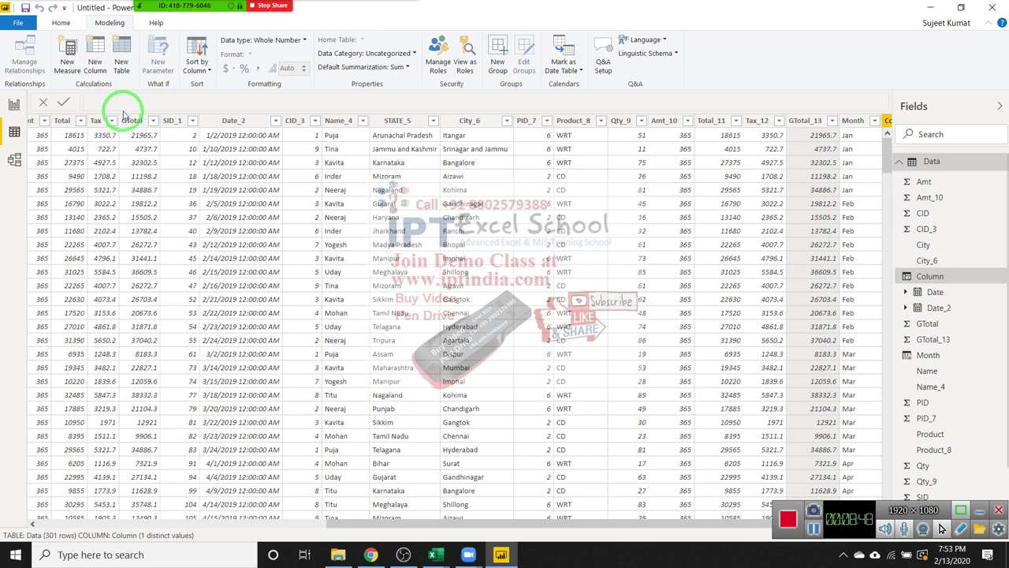
pyautogui.doubleClick(109, 103)
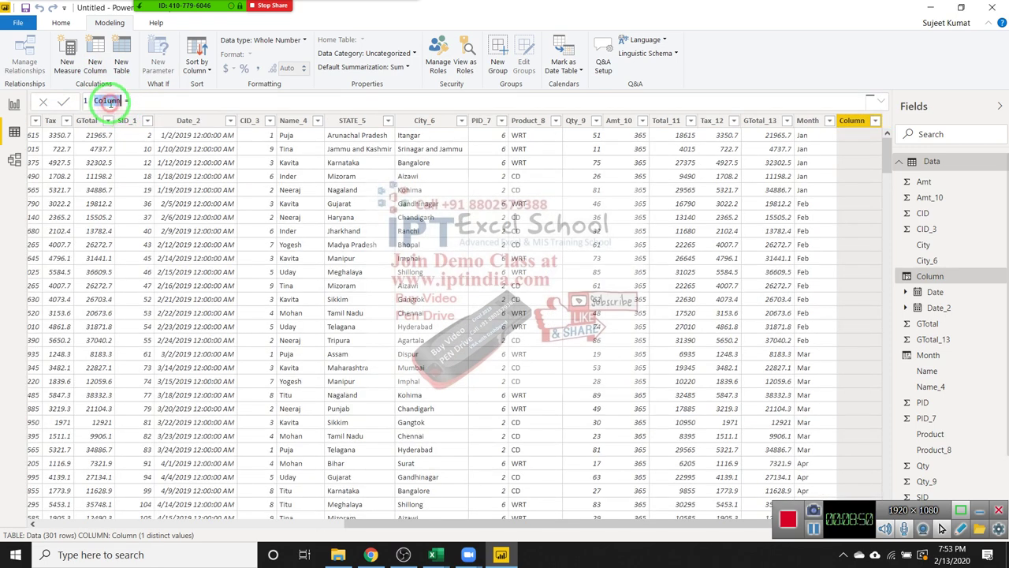
pyautogui.write('cOM')
pyautogui.press('BackSpace')
pyautogui.press('BackSpace')
pyautogui.press('BackSpace')
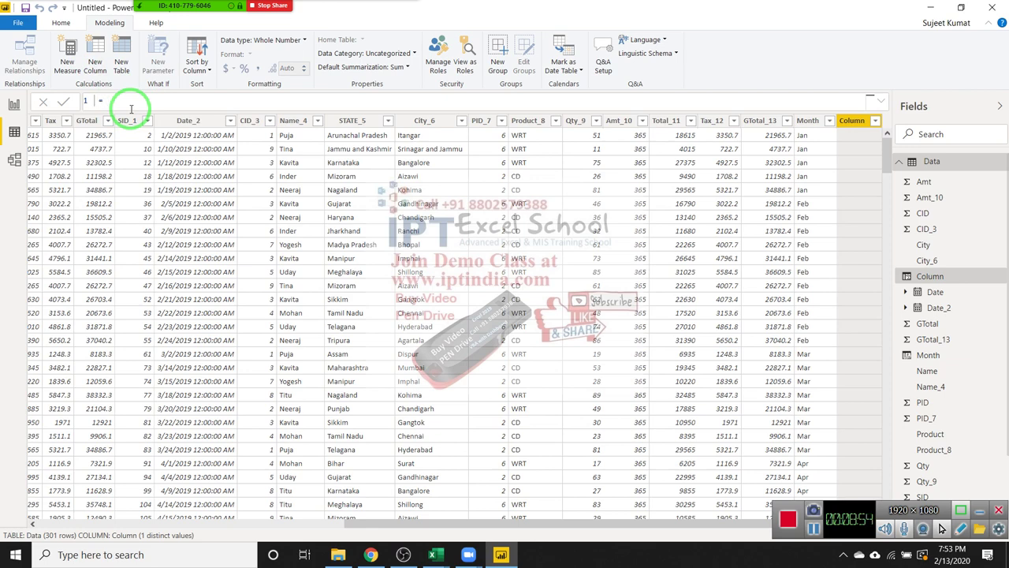
pyautogui.write('Com = ')
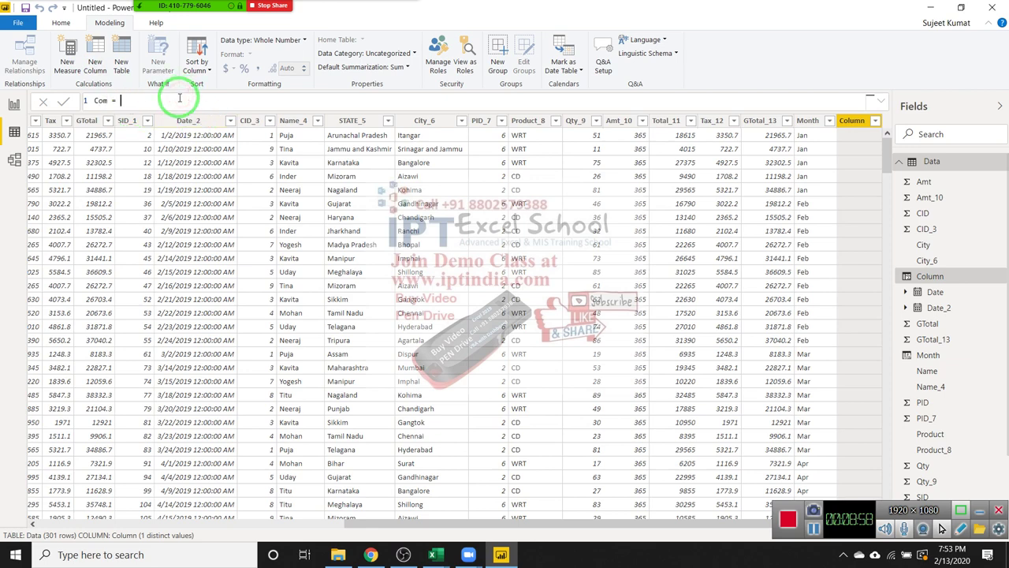
pyautogui.write('gt')
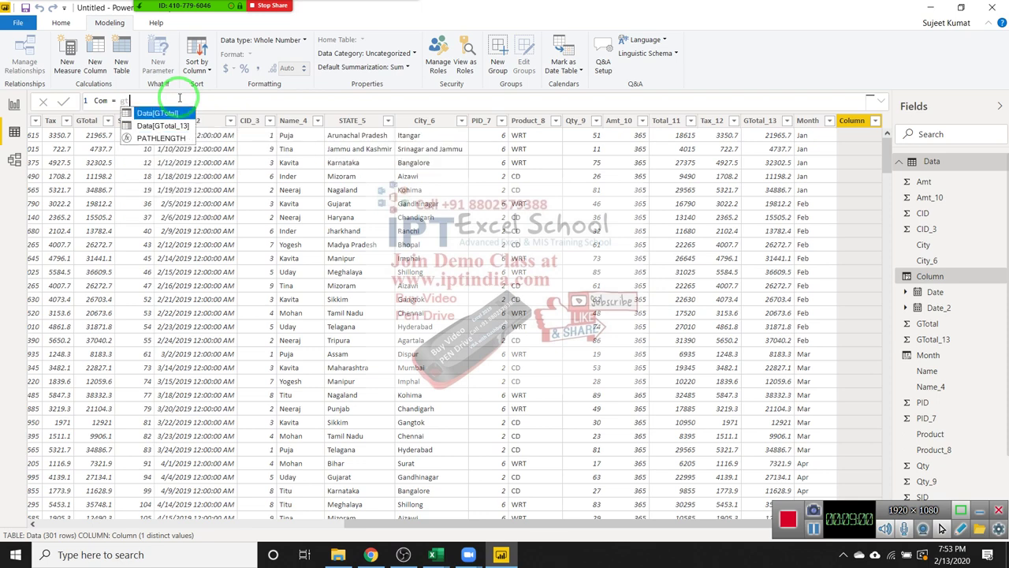
pyautogui.press('Tab')
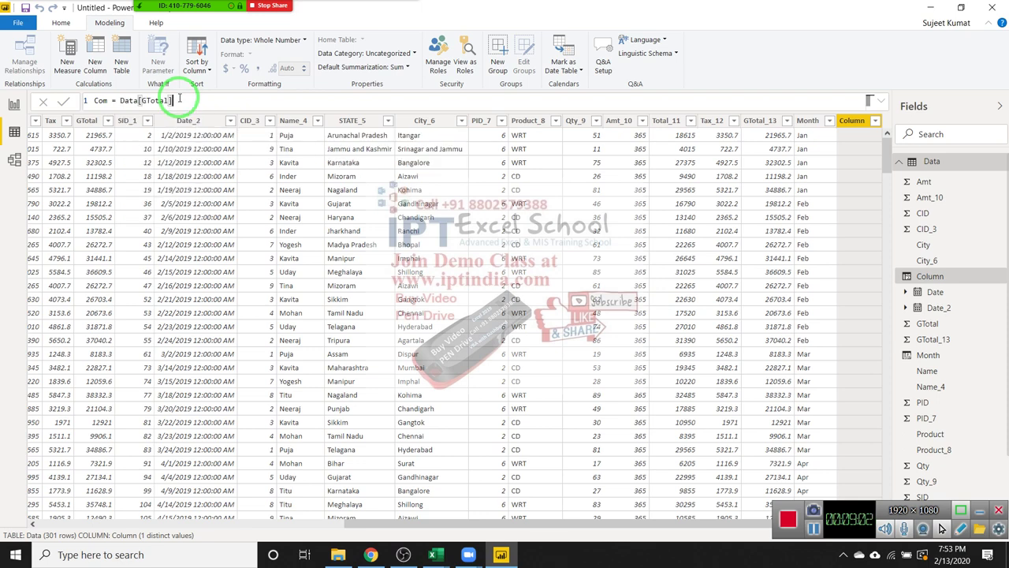
pyautogui.write('*')
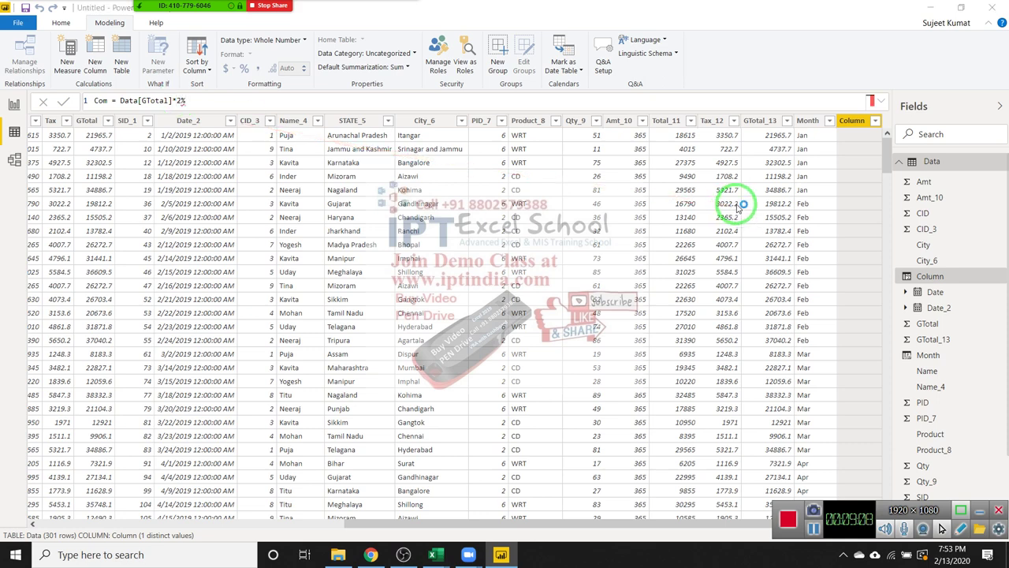
pyautogui.click(738, 206)
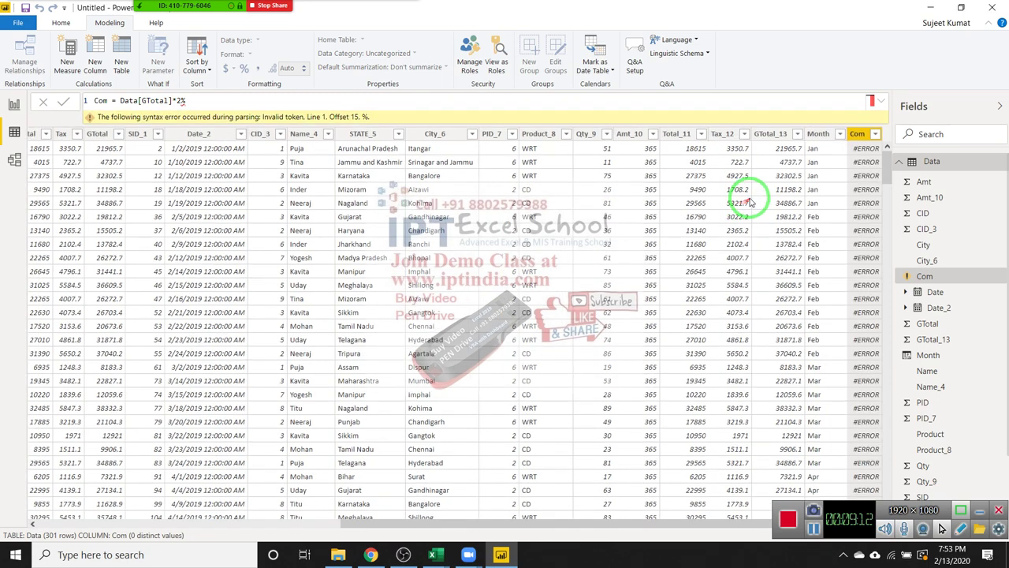
# - Change the Com formula from 2% to Com = Data[GTotal]*0.02, giving values like 439.314
pyautogui.click(776, 197)
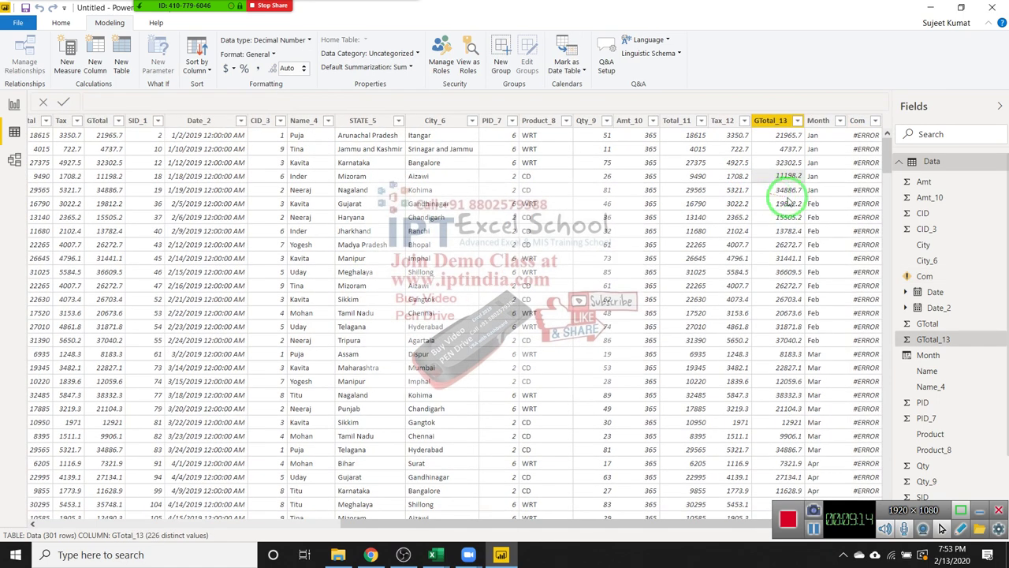
pyautogui.click(867, 181)
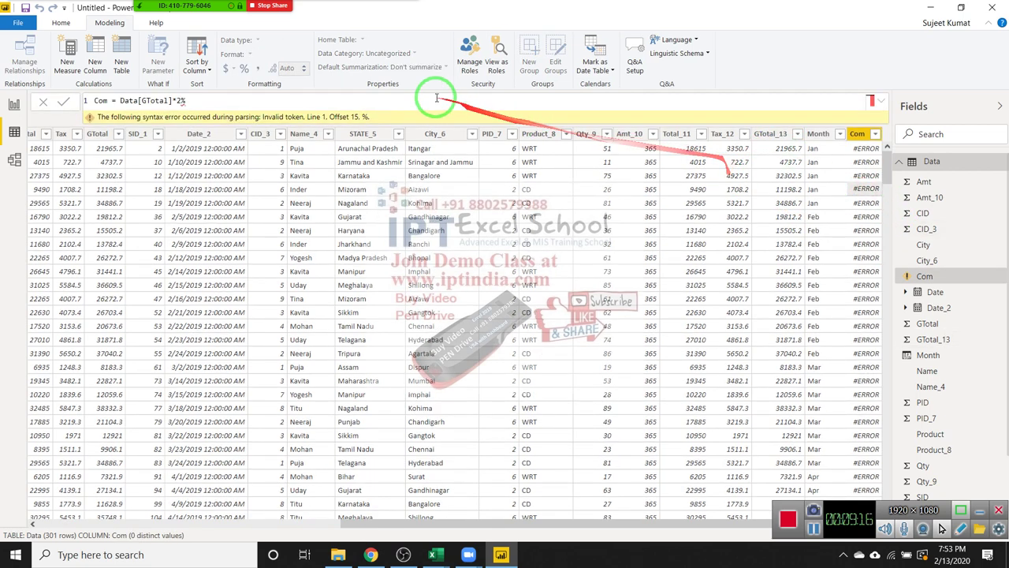
pyautogui.click(187, 100)
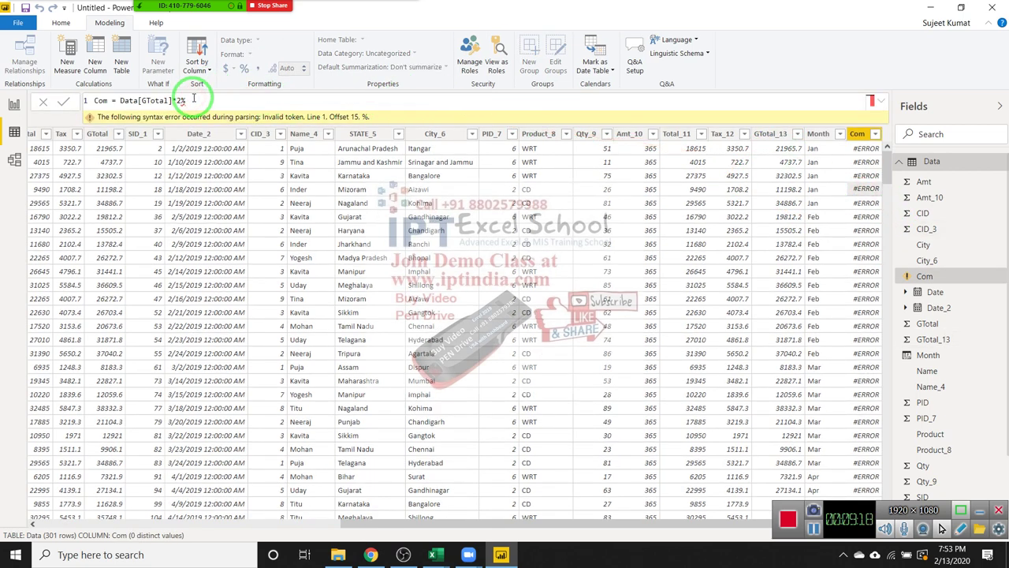
pyautogui.press('BackSpace')
pyautogui.write('.0')
pyautogui.press('Return')
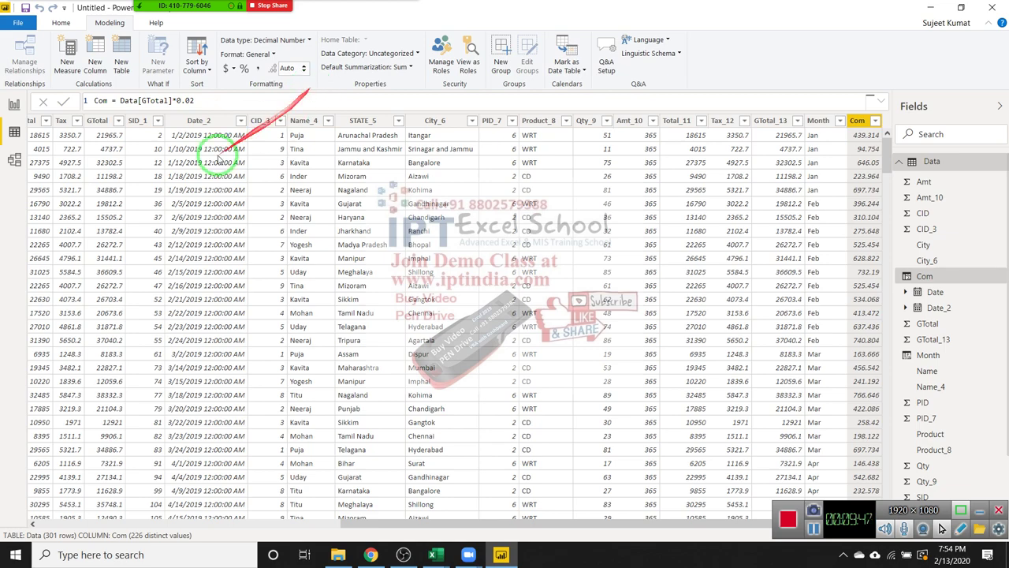
pyautogui.click(371, 554)
# - Google 'power bi functions list' in a new tab and open Microsoft's DAX function reference result
pyautogui.click(494, 10)
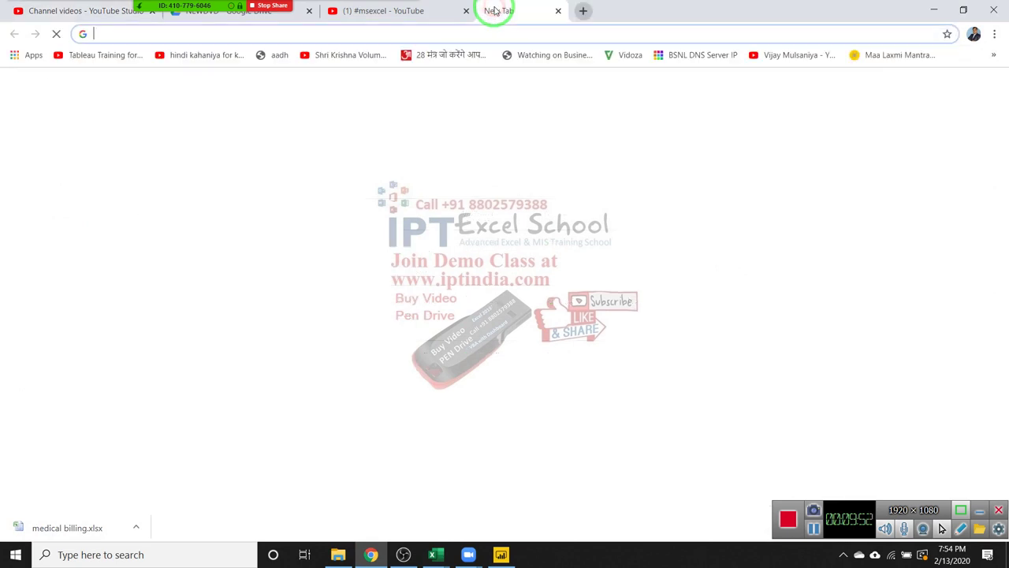
pyautogui.write('google.com')
pyautogui.press('Return')
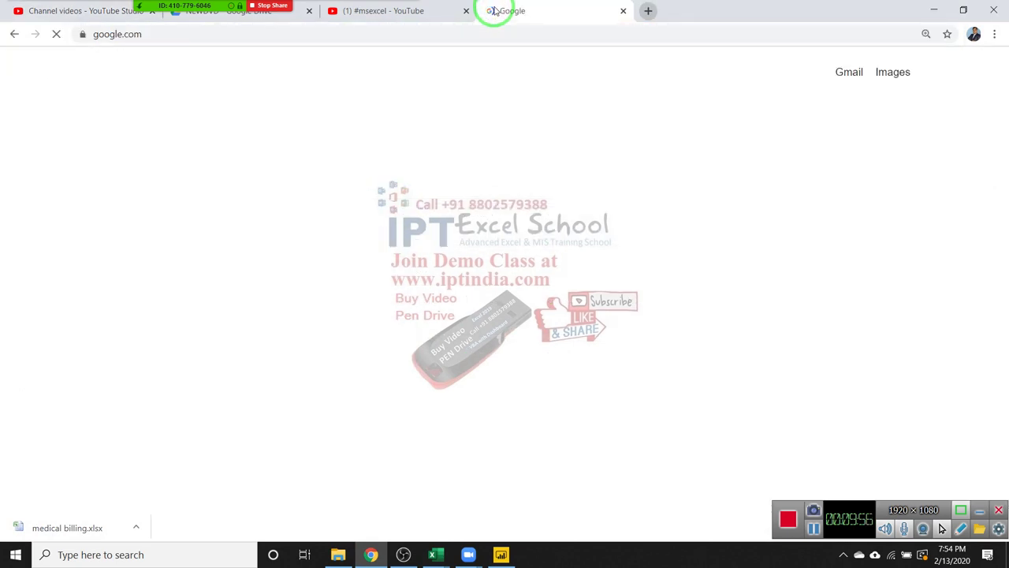
pyautogui.write('Pow')
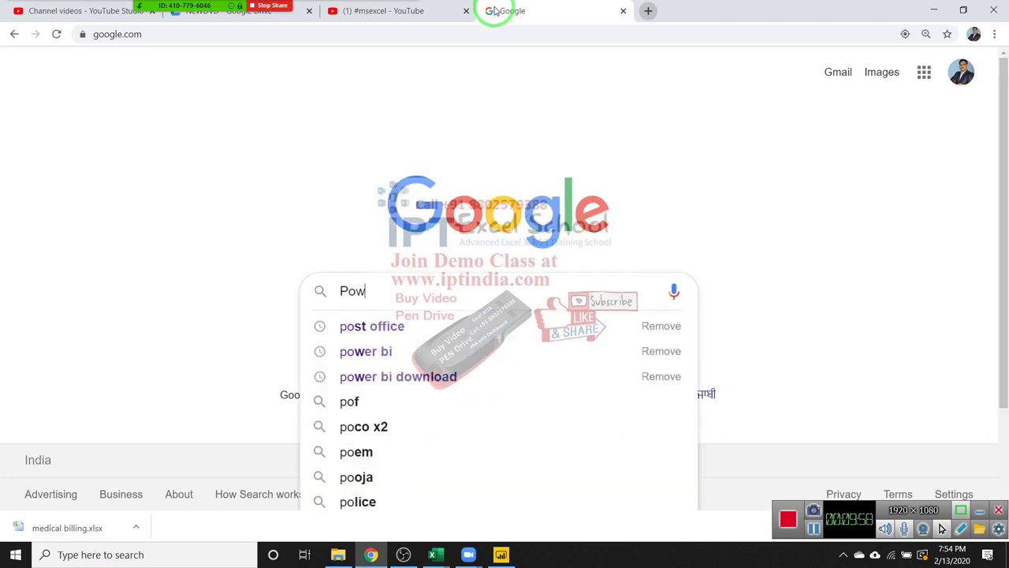
pyautogui.write('er bi functions list')
pyautogui.press('Down')
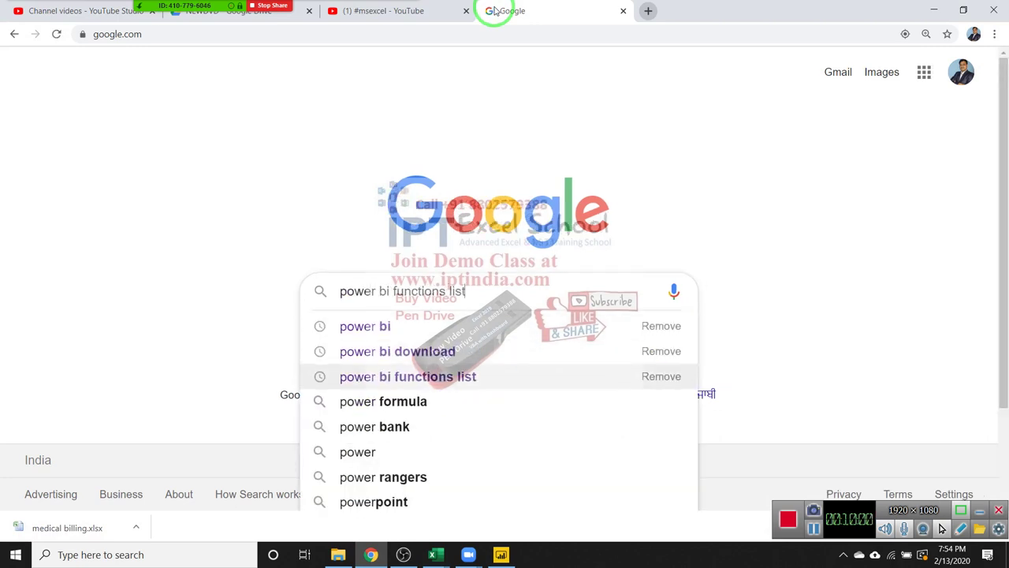
pyautogui.press('Return')
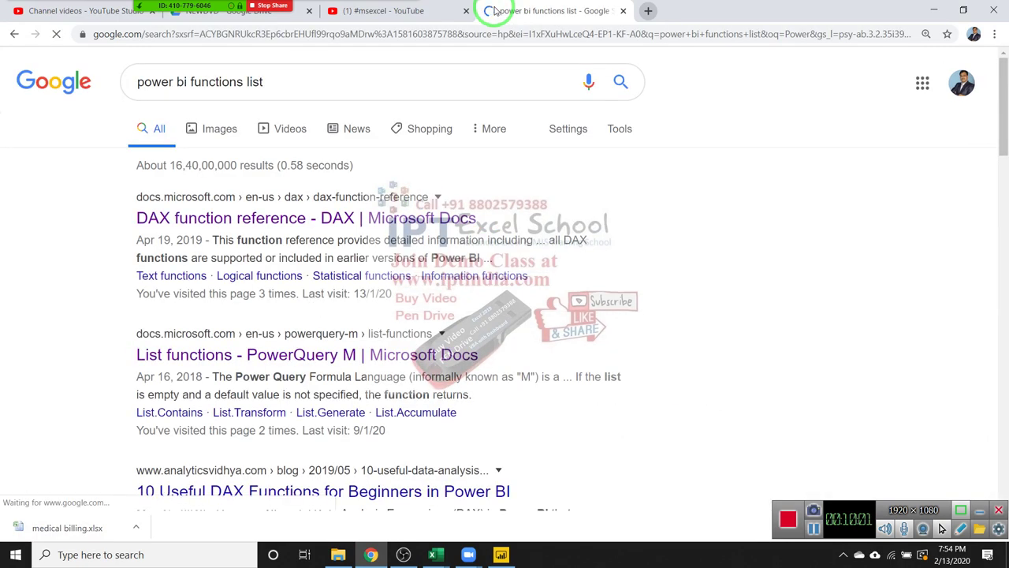
pyautogui.moveTo(495, 9); pyautogui.dragTo(285, 203)
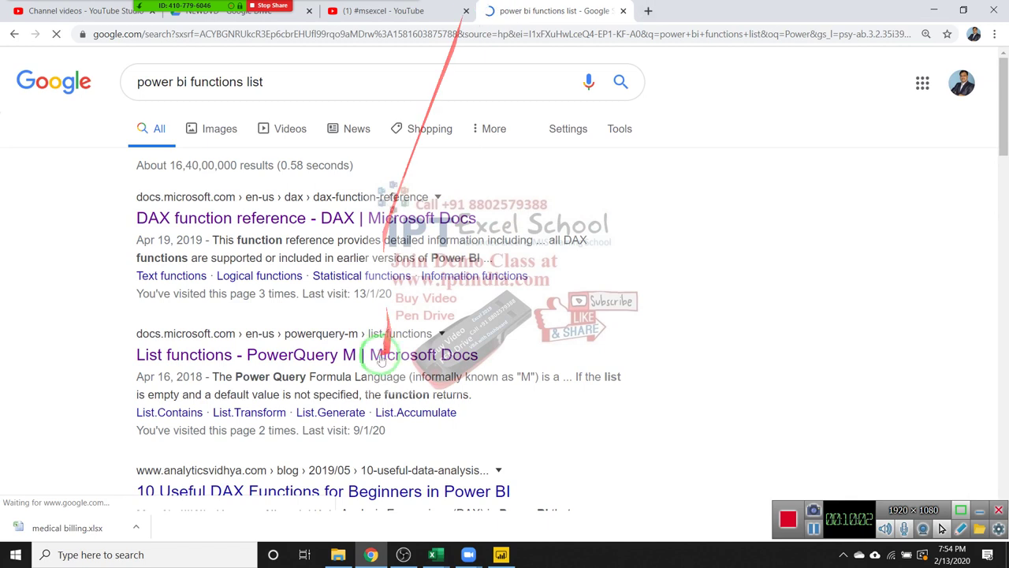
pyautogui.click(285, 218)
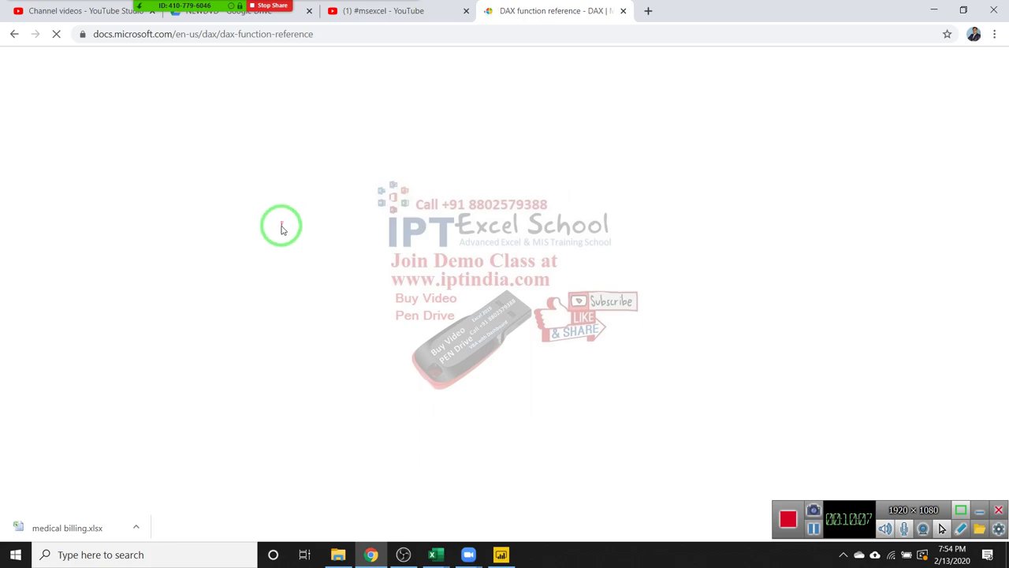
# - Expand the Date and time and Time-intelligence function lists in the reference page's navigation
pyautogui.scroll(-4, 428, 229)
pyautogui.scroll(-3, 447, 249)
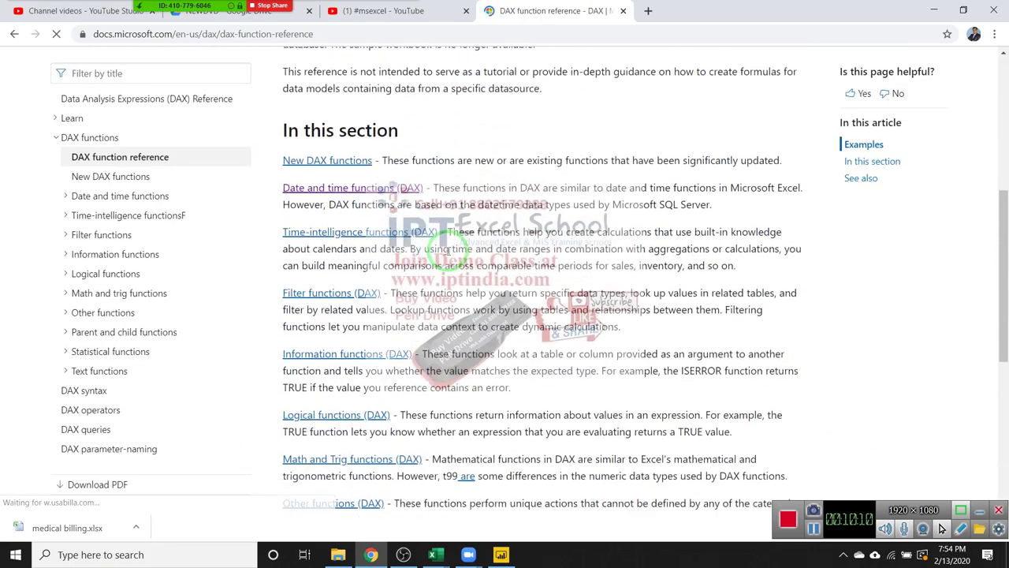
pyautogui.scroll(-7, 447, 249)
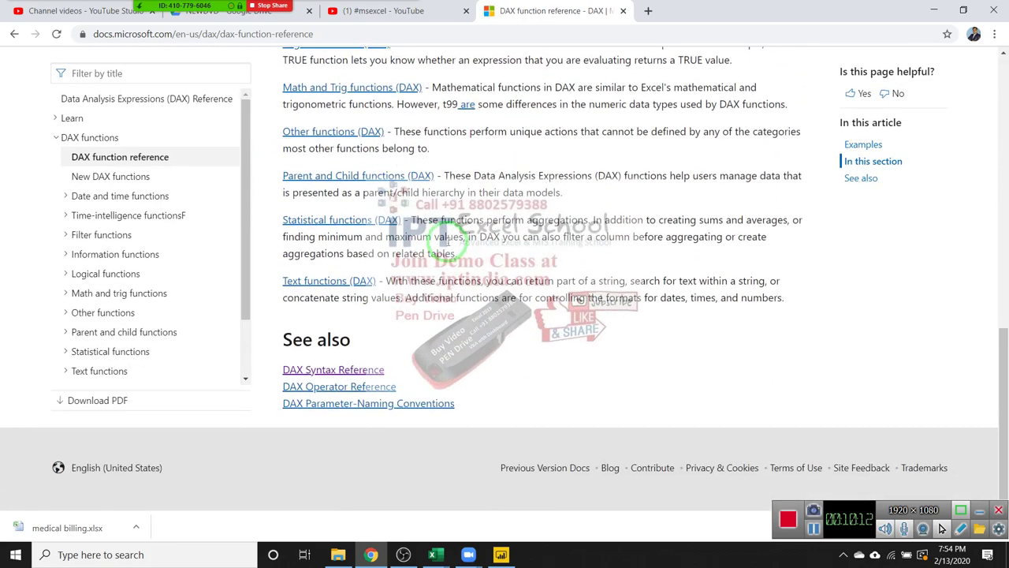
pyautogui.scroll(3, 180, 176)
pyautogui.scroll(-1, 180, 176)
pyautogui.scroll(1, 135, 187)
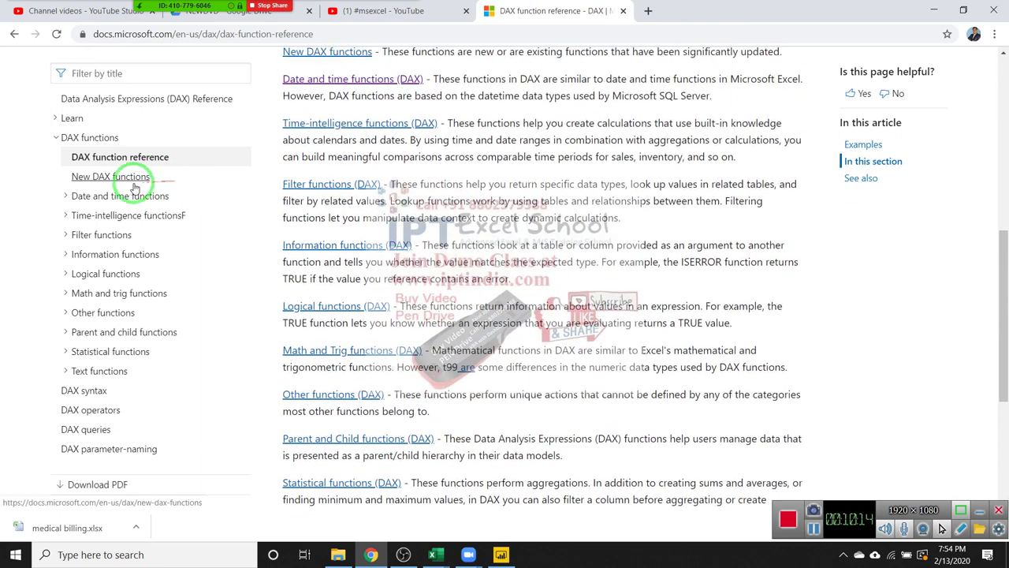
pyautogui.click(124, 198)
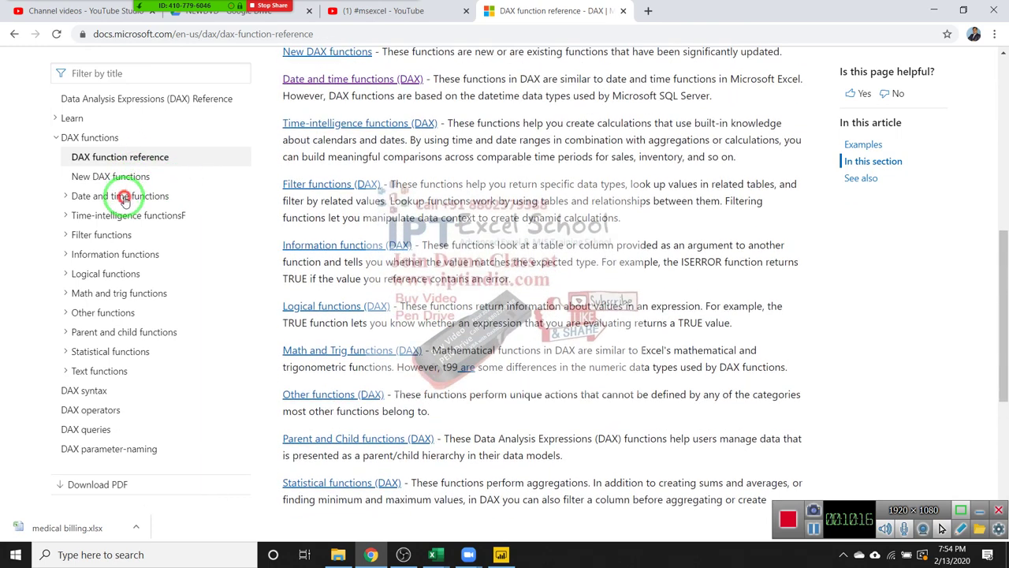
pyautogui.scroll(-3, 98, 236)
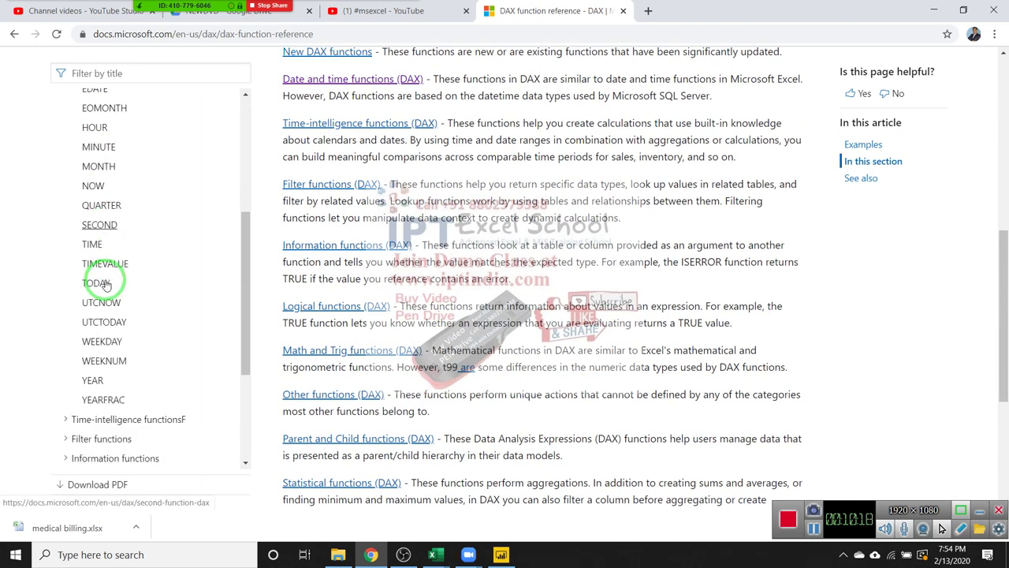
pyautogui.scroll(-2, 101, 268)
pyautogui.click(102, 228)
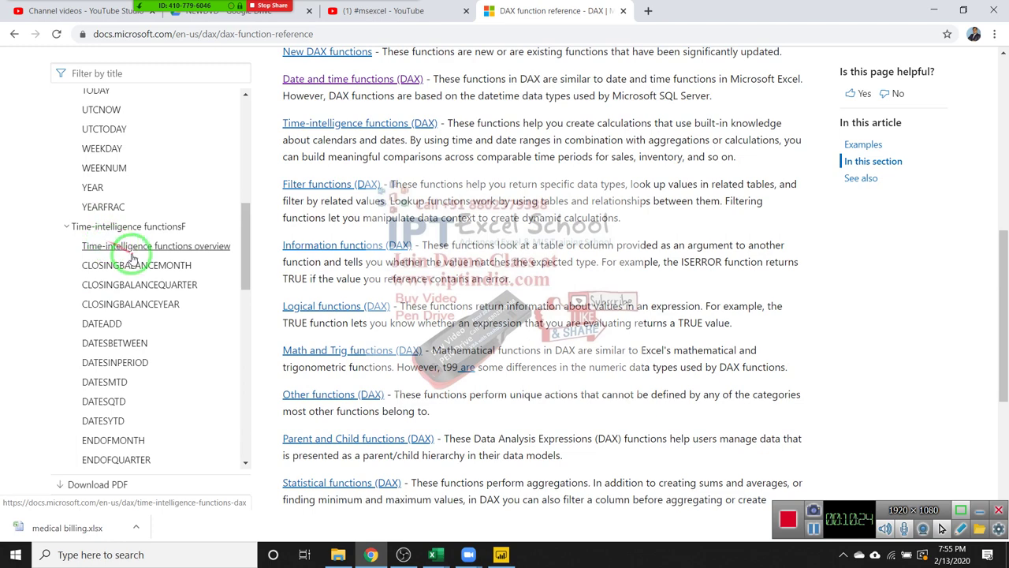
pyautogui.scroll(-3, 119, 249)
pyautogui.scroll(-3, 127, 251)
pyautogui.scroll(-3, 131, 257)
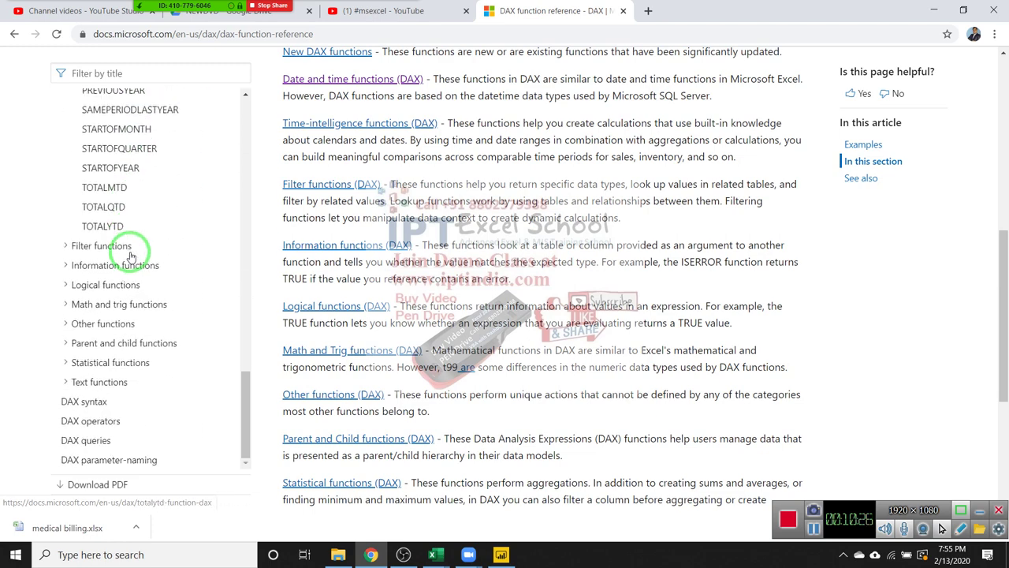
pyautogui.scroll(5, 133, 245)
pyautogui.click(296, 35)
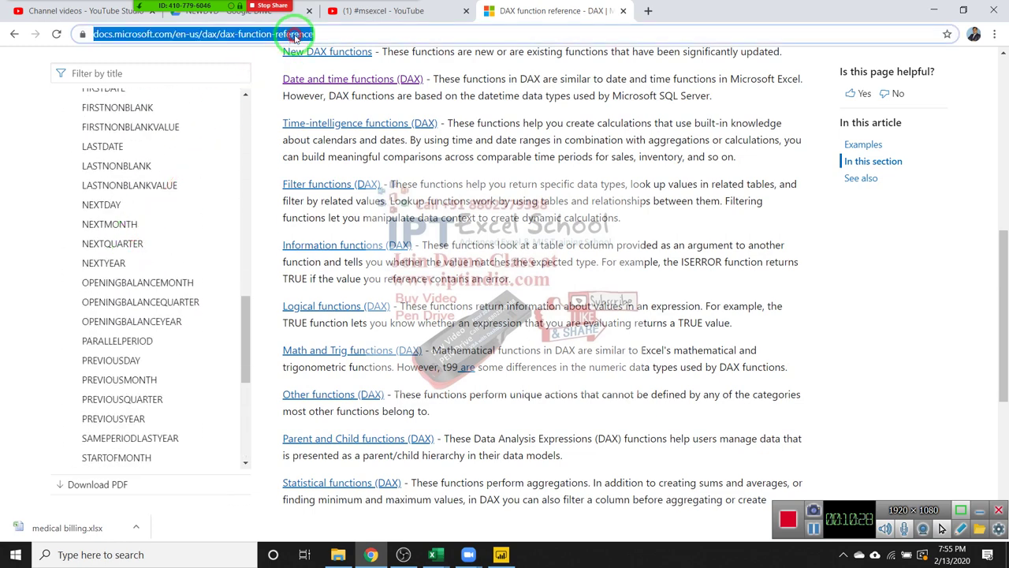
# - Load web.whatsapp.com in a new tab, then minimize Chrome with Win+D
pyautogui.click(648, 10)
pyautogui.write('we')
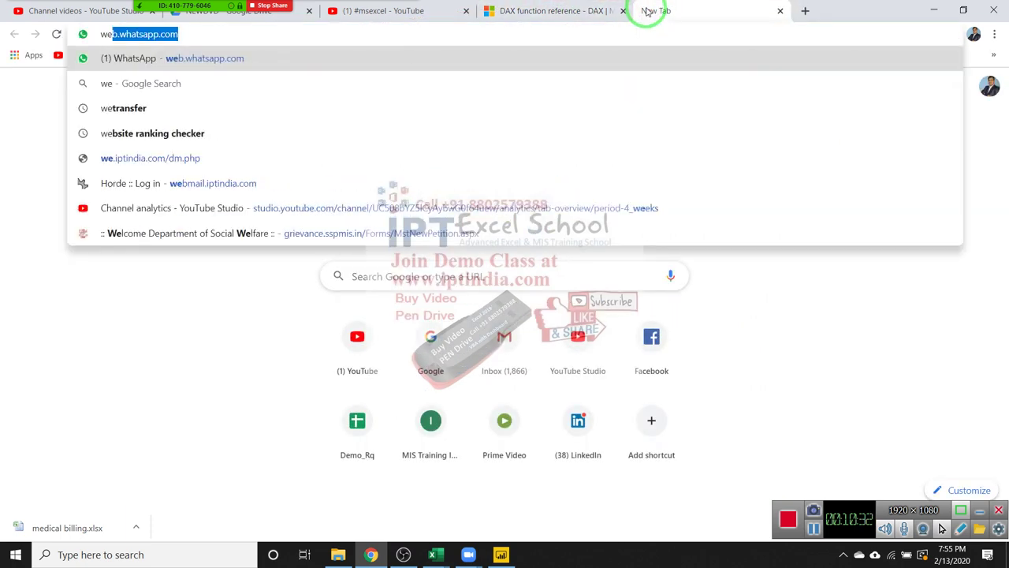
pyautogui.press('Return')
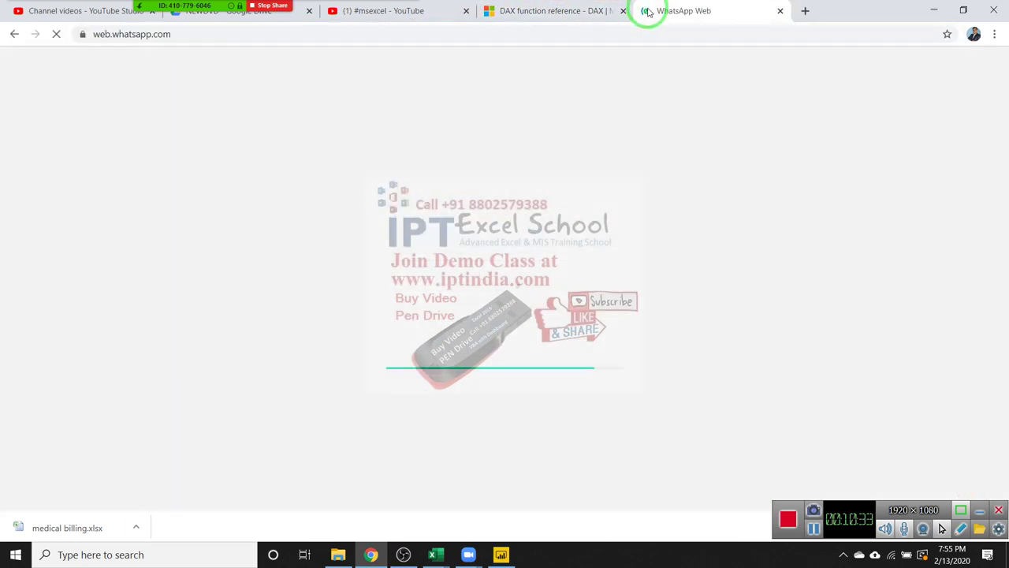
pyautogui.press('super+d')
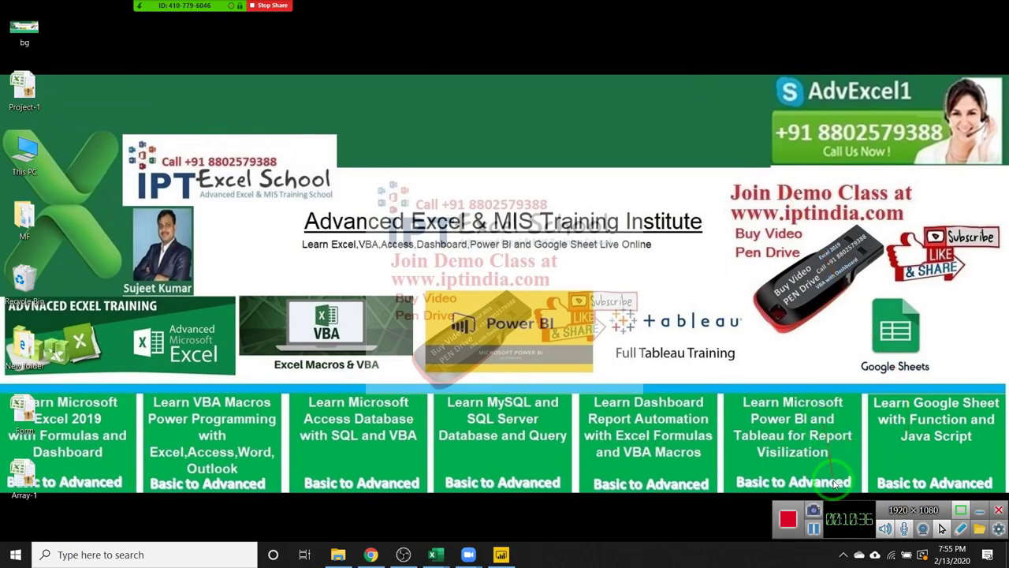